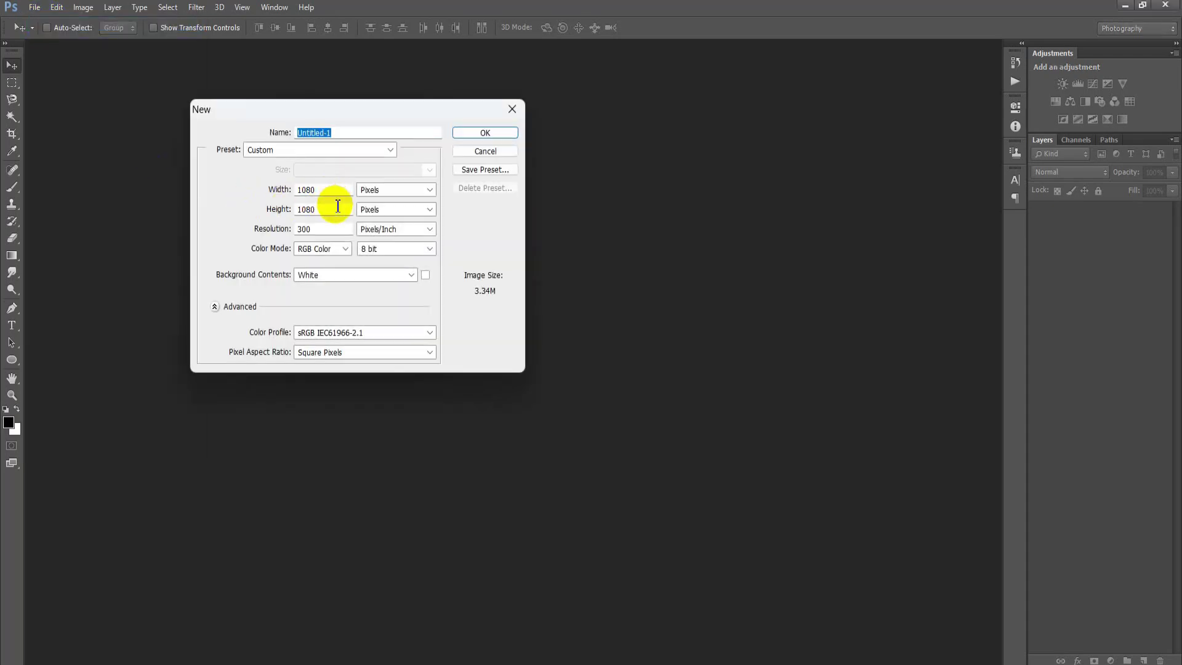
Step: Create a 1080×1920 px white document and dock it as a tab
{"action": "double_click", "coordinate": [338, 210]}
{"action": "type", "text": "1920"}
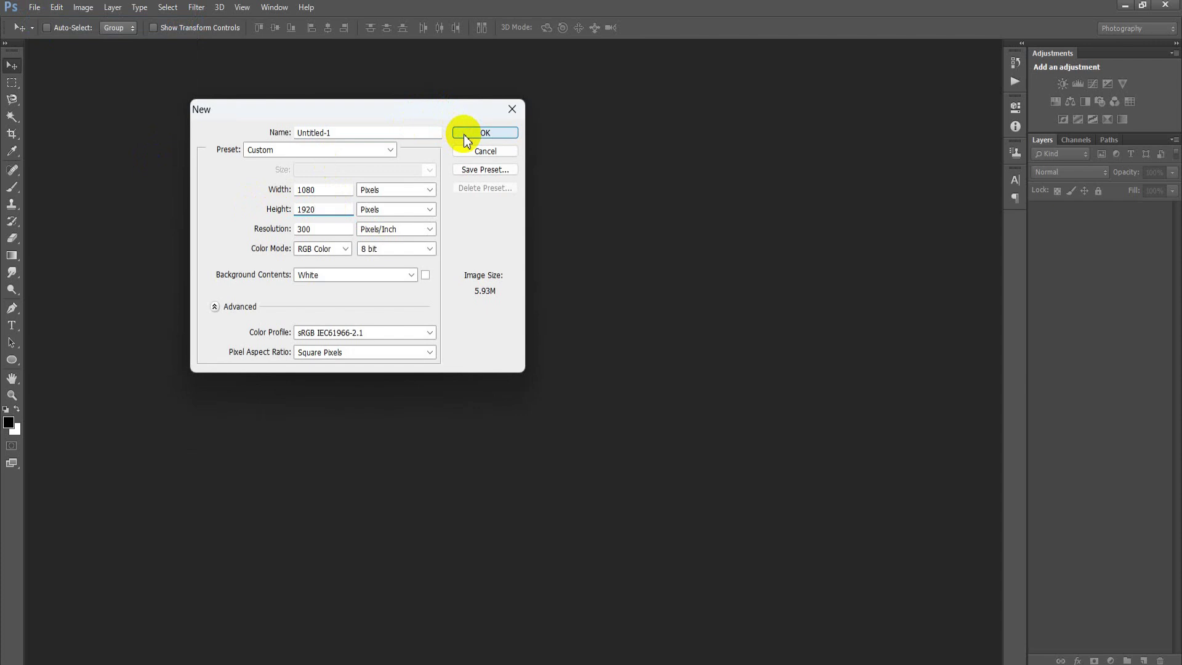
{"action": "left_click", "coordinate": [463, 134]}
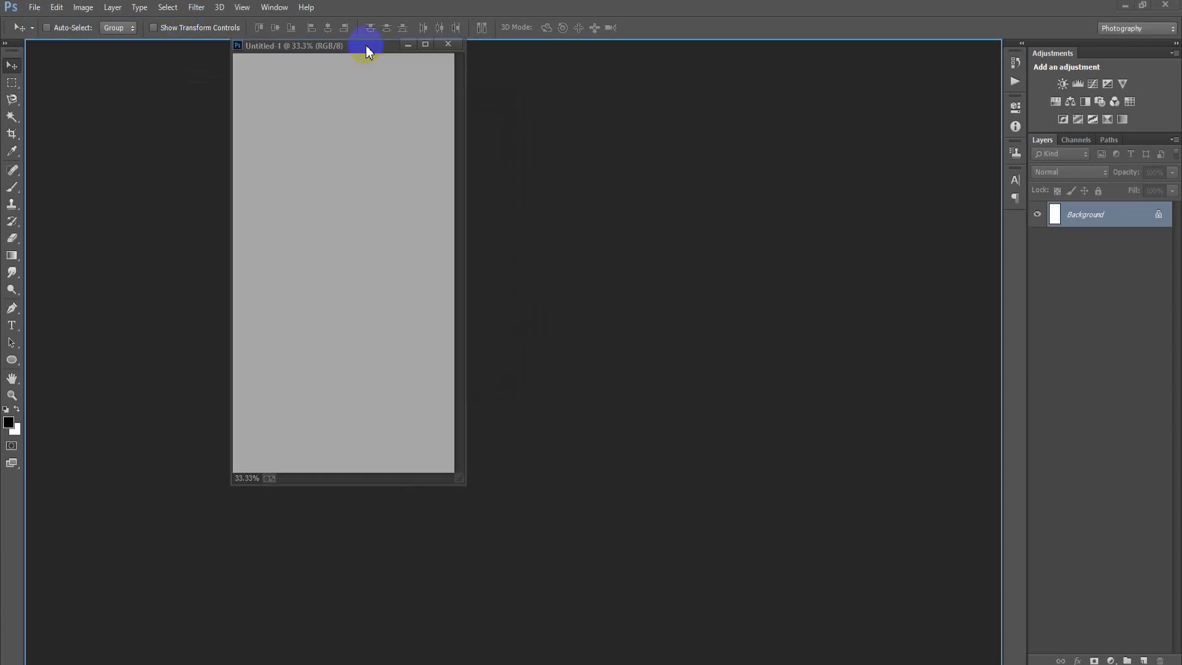
{"action": "left_click_drag", "start_coordinate": [170, 59], "coordinate": [370, 53]}
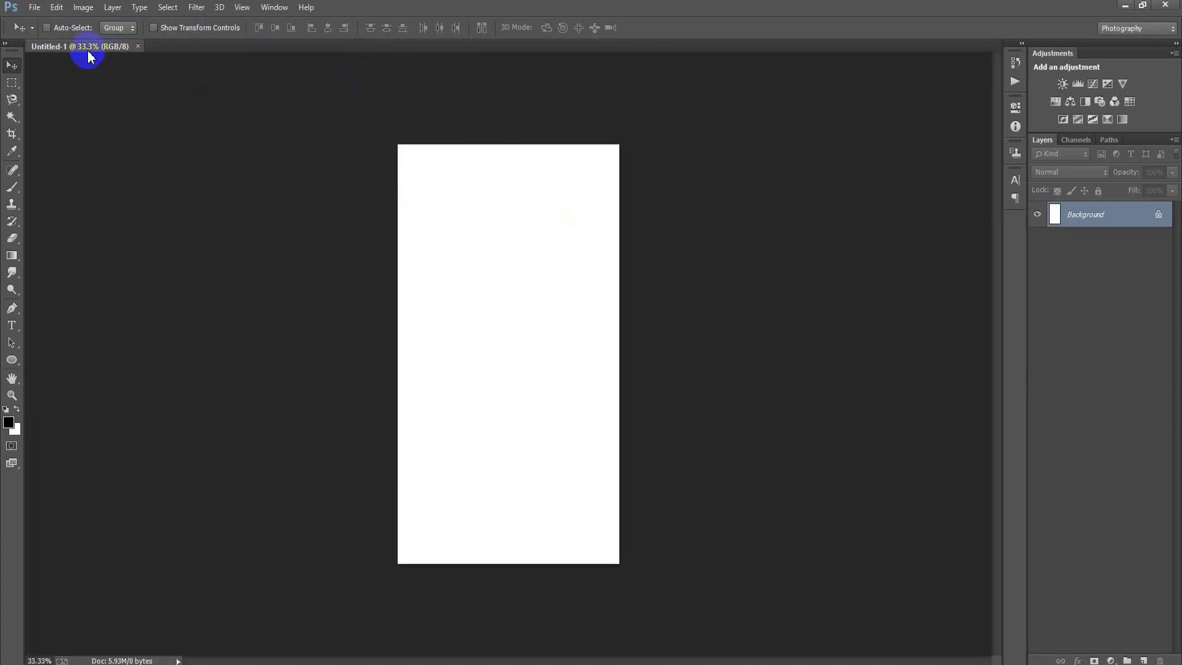
{"action": "left_click", "coordinate": [35, 7]}
Step: Place linked image 01, enlarge it to about 132.5%, and shift it upward
{"action": "left_click", "coordinate": [95, 259]}
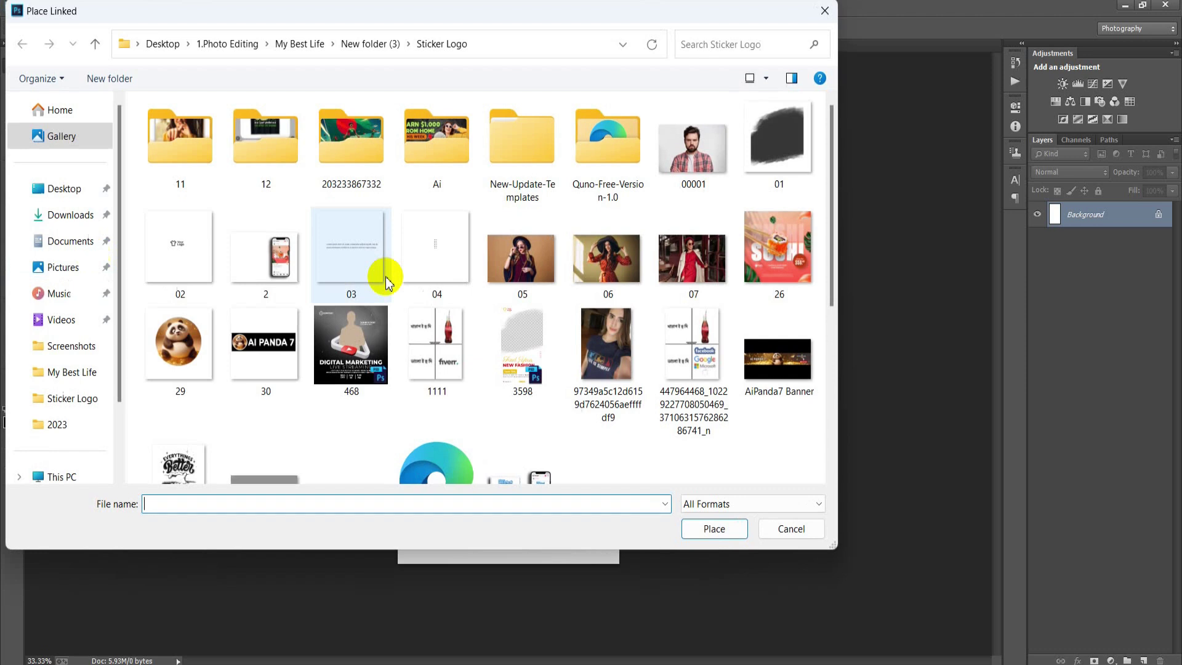
{"action": "double_click", "coordinate": [800, 161]}
{"action": "left_click", "coordinate": [617, 481]}
{"action": "left_click_drag", "start_coordinate": [618, 472], "coordinate": [656, 506]}
{"action": "left_click_drag", "start_coordinate": [585, 367], "coordinate": [589, 324]}
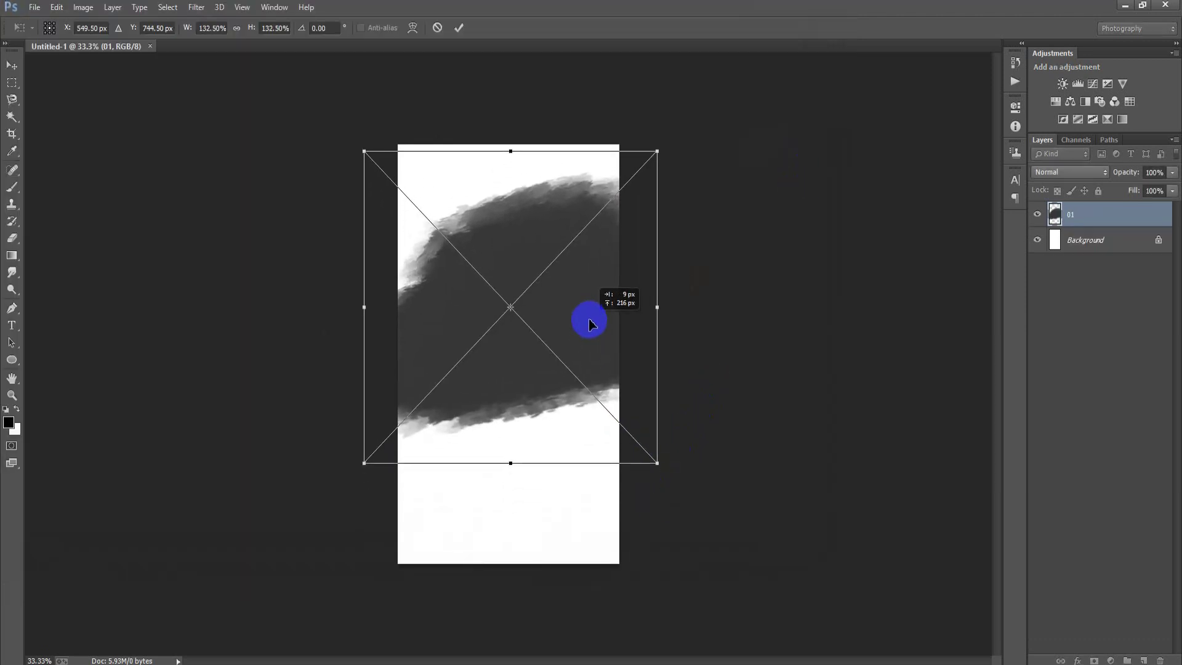
{"action": "left_click", "coordinate": [460, 29]}
Step: Rasterize the brush-stroke layer, group it into Group 1, and add an empty layer
{"action": "right_click", "coordinate": [1130, 212]}
{"action": "left_click", "coordinate": [800, 295]}
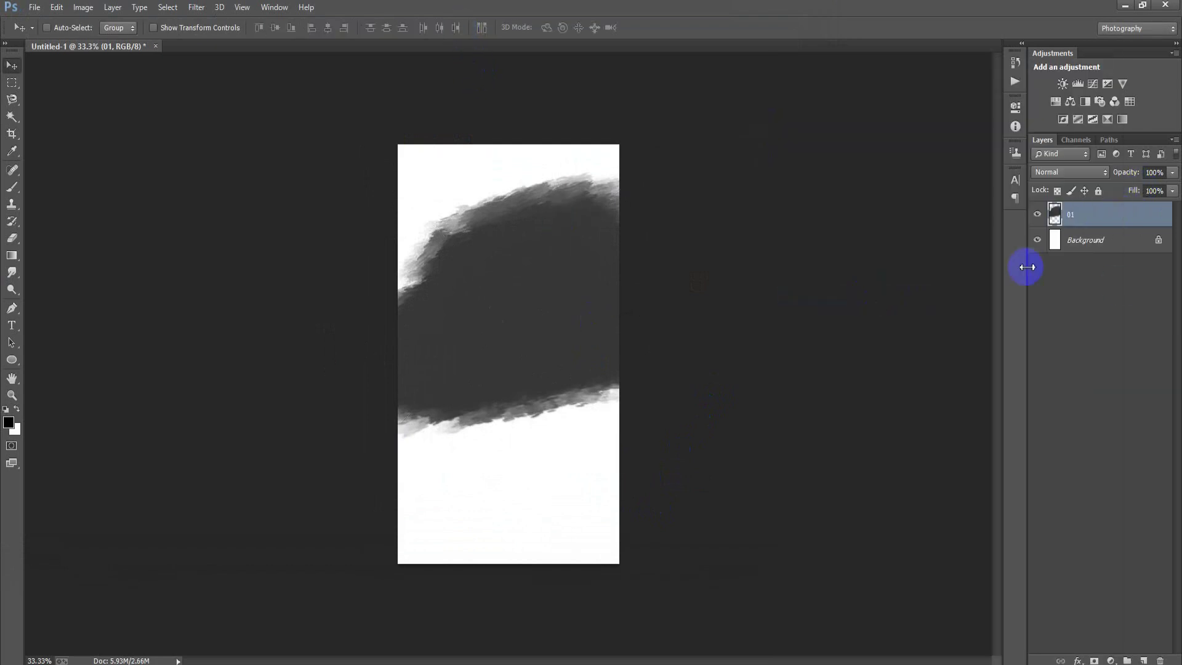
{"action": "key", "text": "ctrl+g"}
{"action": "left_click", "coordinate": [1053, 210]}
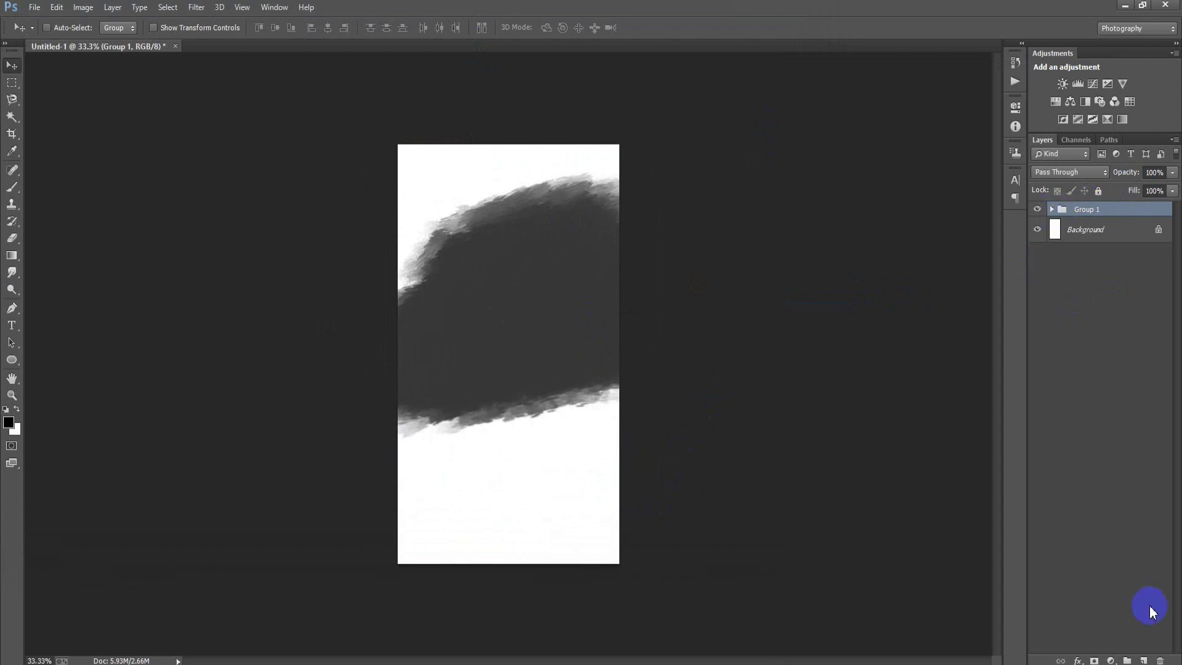
{"action": "left_click", "coordinate": [1143, 661]}
Step: Type the text 'Find Your' in the lower left of the poster
{"action": "left_click", "coordinate": [12, 325]}
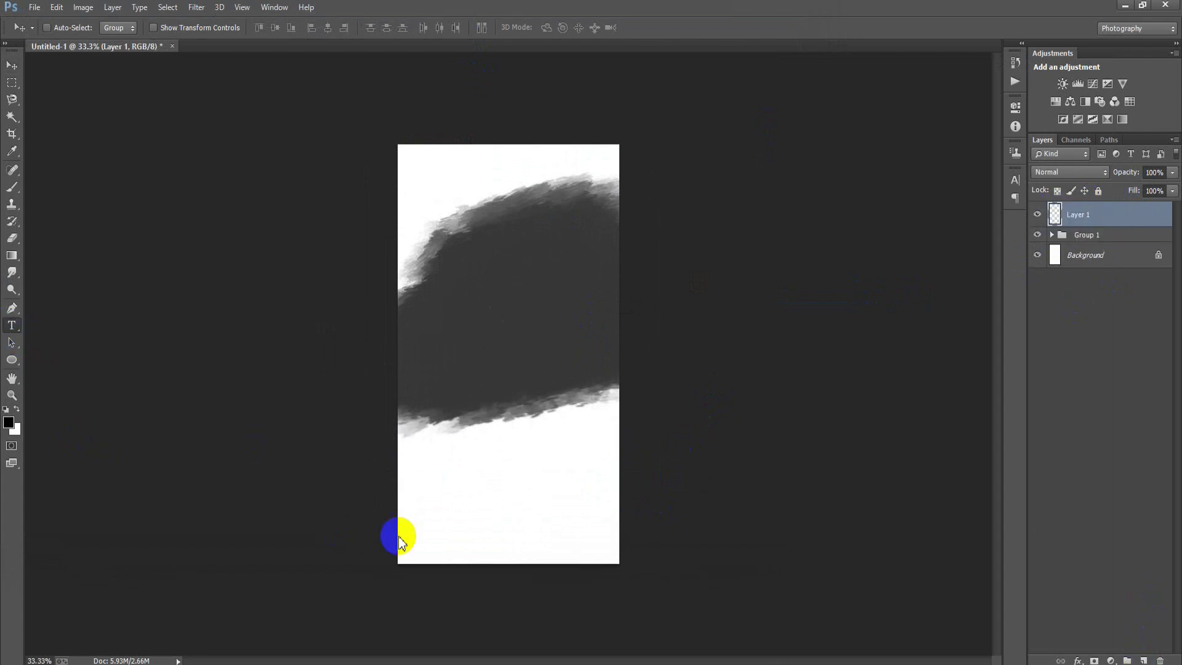
{"action": "left_click", "coordinate": [419, 477]}
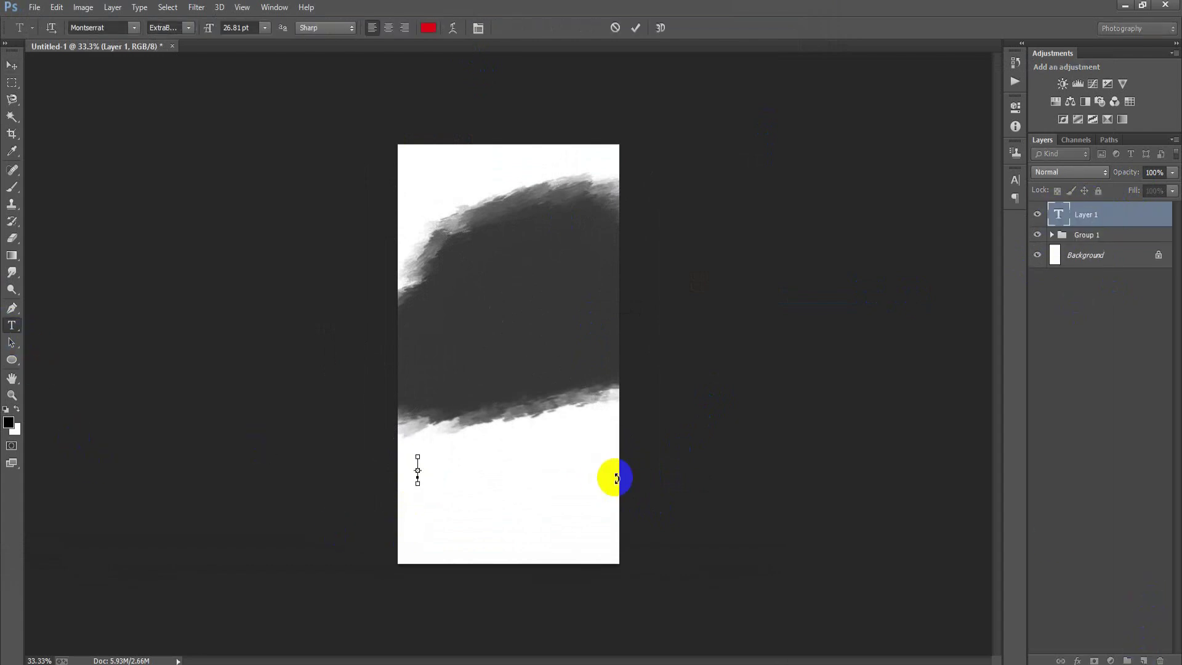
{"action": "type", "text": "Find Your"}
{"action": "left_click", "coordinate": [12, 64]}
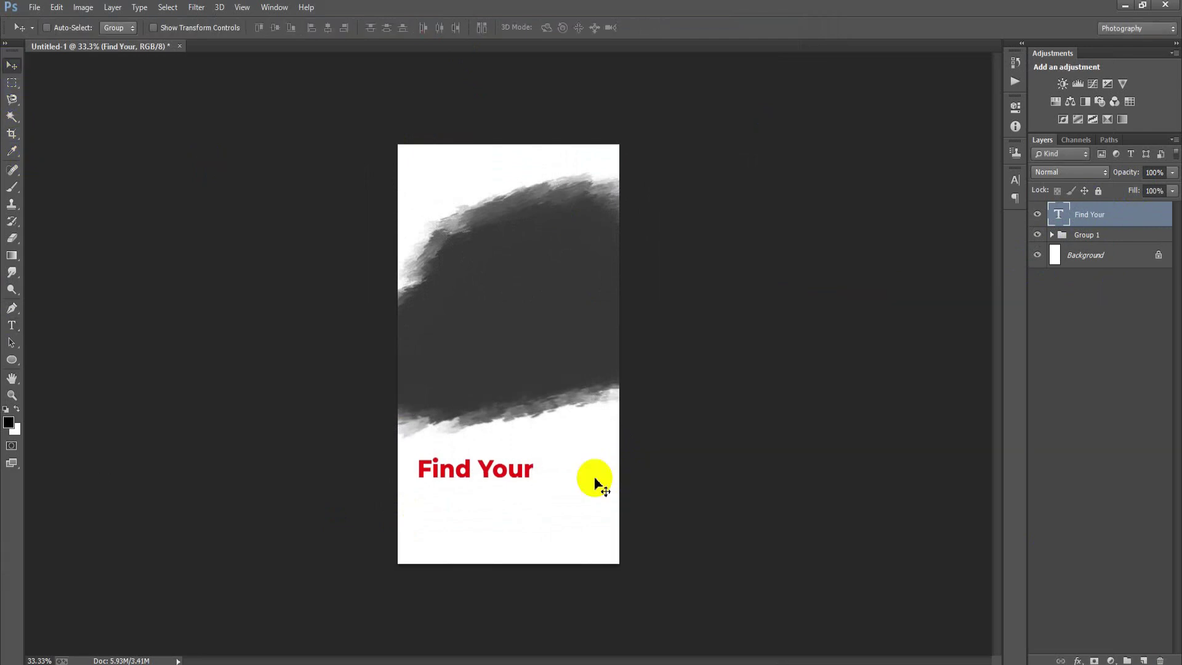
Step: Set 'Find Your' in a script font (Ph…) with gold colour EB90F
{"action": "left_click", "coordinate": [1015, 180]}
{"action": "left_click", "coordinate": [913, 188]}
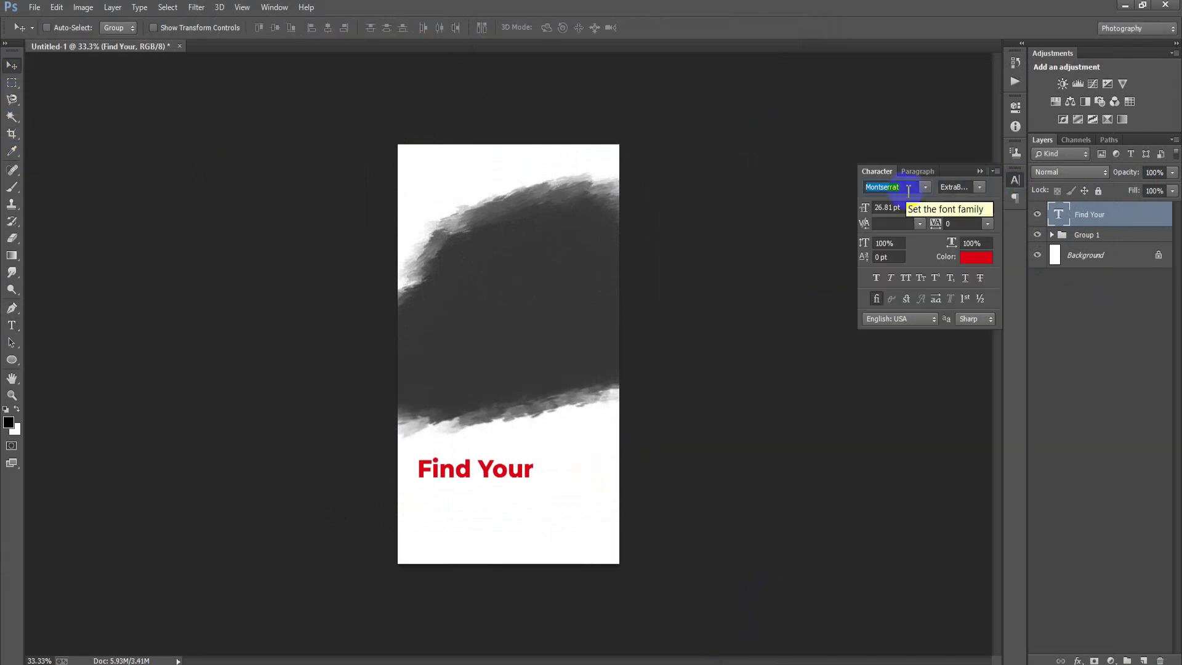
{"action": "type", "text": "Photograph S..."}
{"action": "key", "text": "Return"}
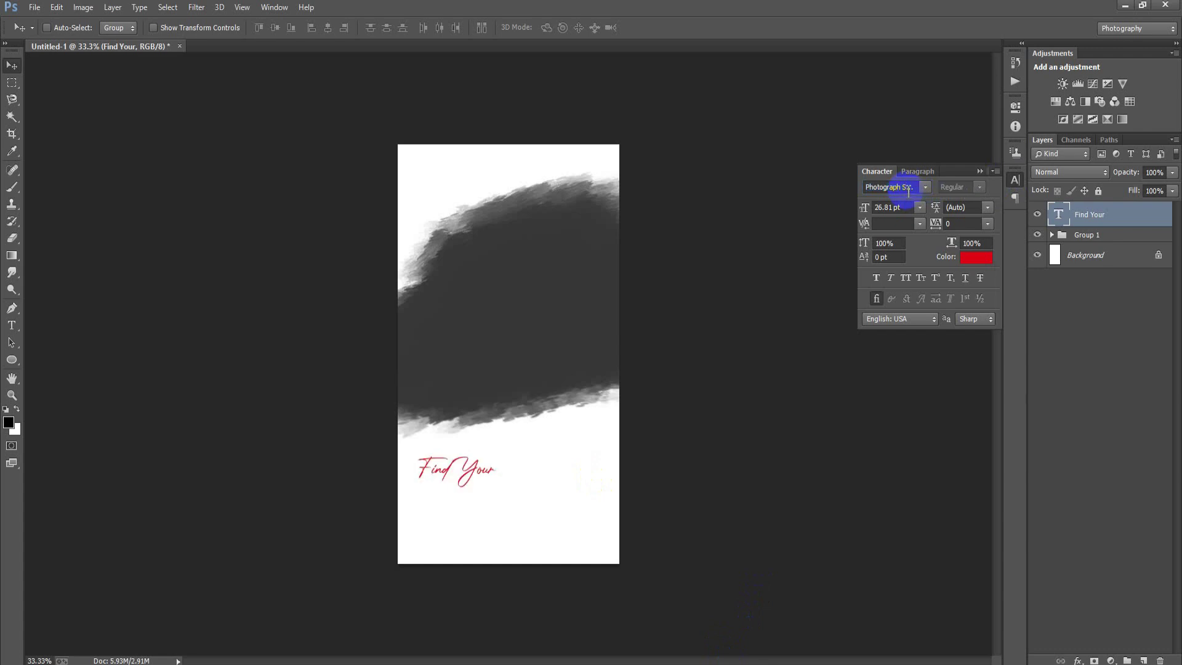
{"action": "left_click", "coordinate": [975, 256]}
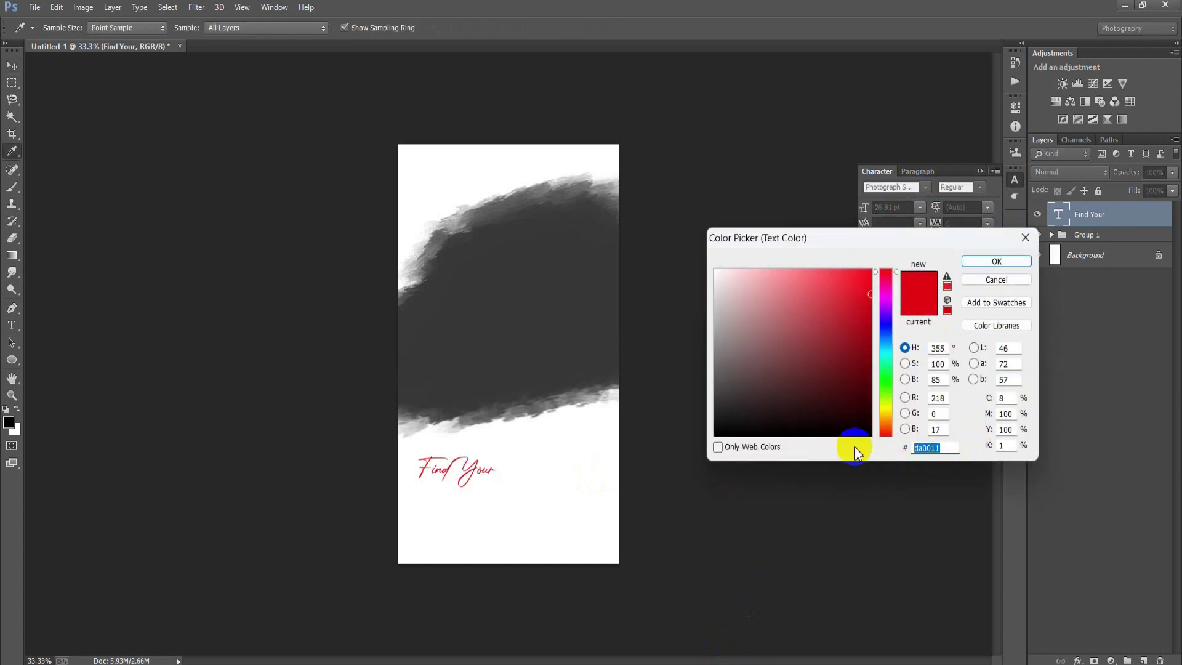
{"action": "type", "text": "E8"}
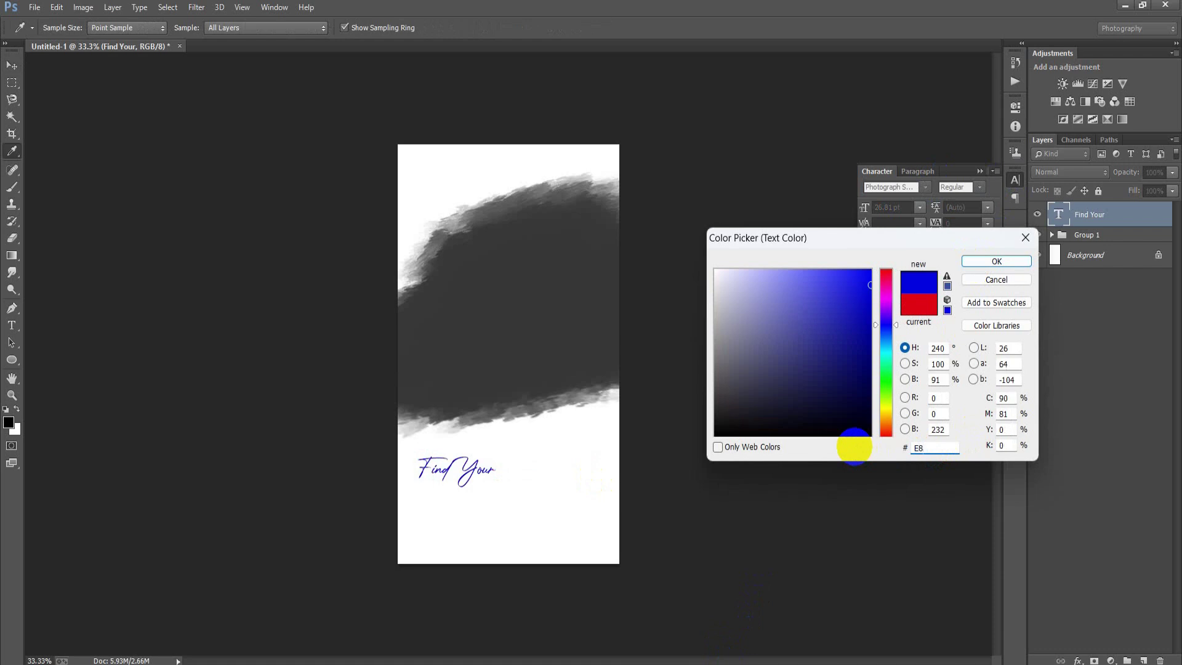
{"action": "type", "text": "B90F"}
{"action": "key", "text": "Return"}
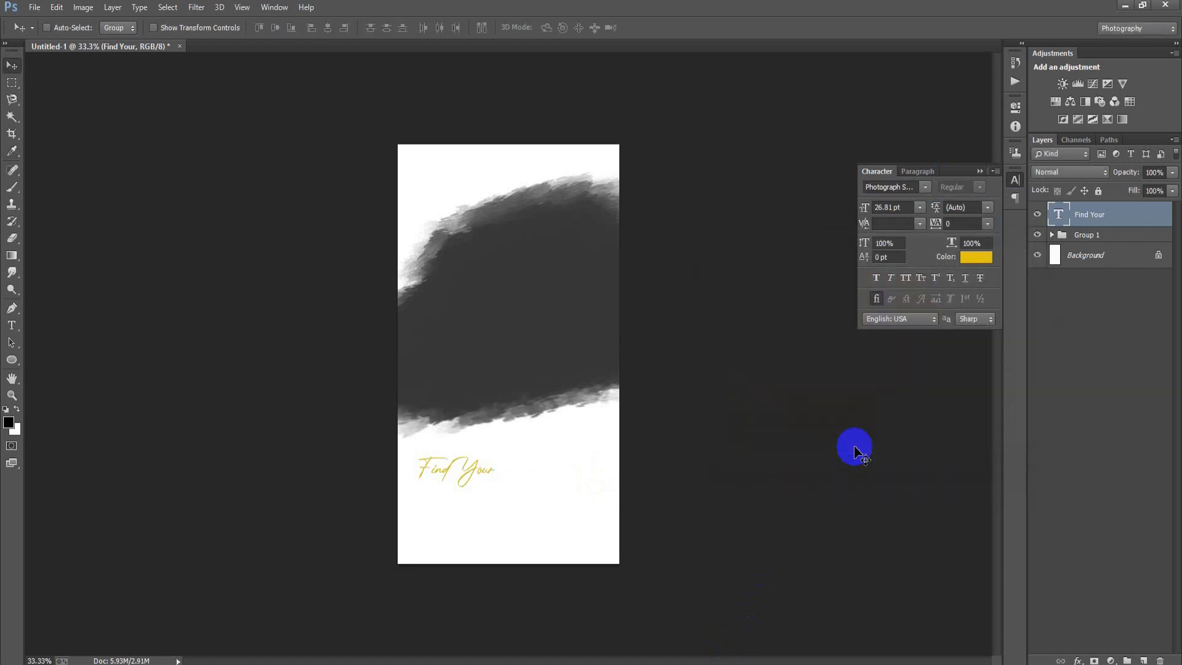
Step: Scale up 'Find Your', nudge it right, and add an empty layer
{"action": "key", "text": "ctrl+t"}
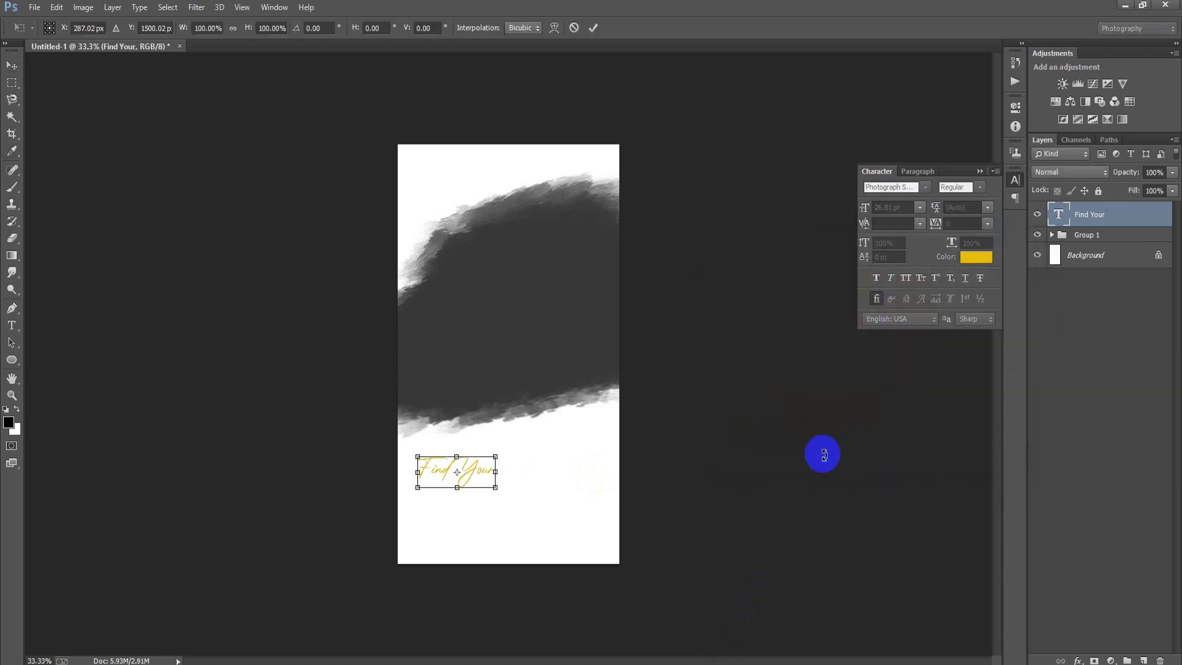
{"action": "mouse_move", "coordinate": [495, 488]}
{"action": "left_mouse_down"}
{"action": "mouse_move", "coordinate": [529, 492]}
{"action": "mouse_move", "coordinate": [503, 469]}
{"action": "left_mouse_up"}
{"action": "left_click", "coordinate": [593, 28]}
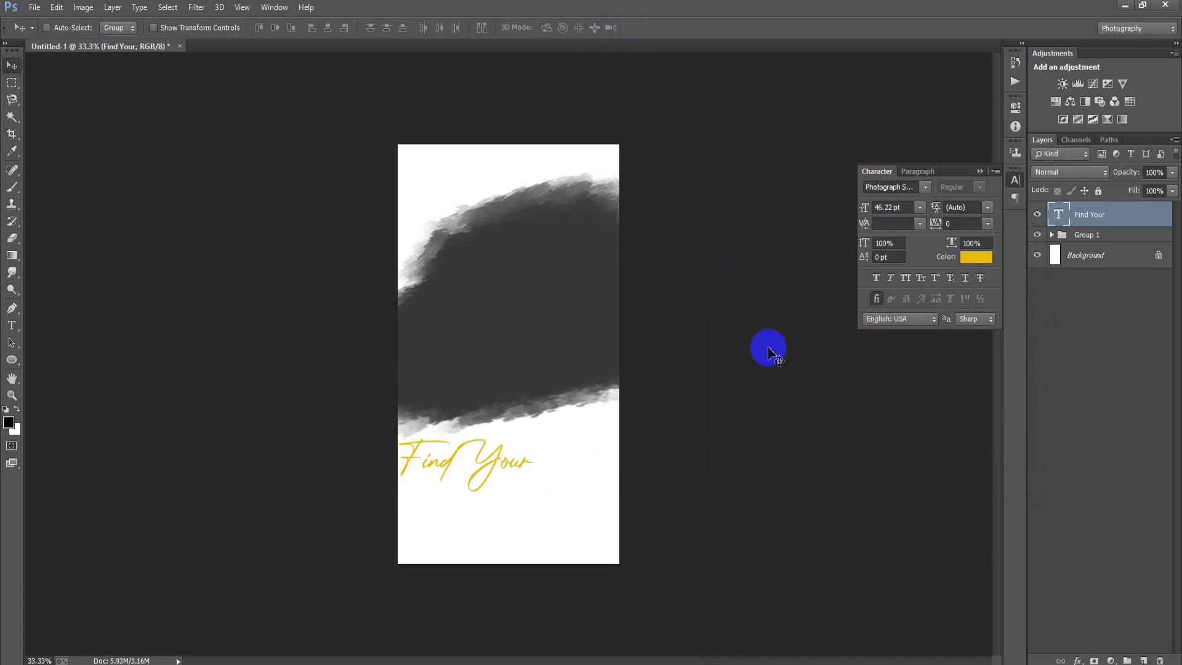
{"action": "key", "text": "shift+Right"}
{"action": "key", "text": "shift+Right"}
{"action": "key", "text": "shift+Right"}
{"action": "key", "text": "shift+Right"}
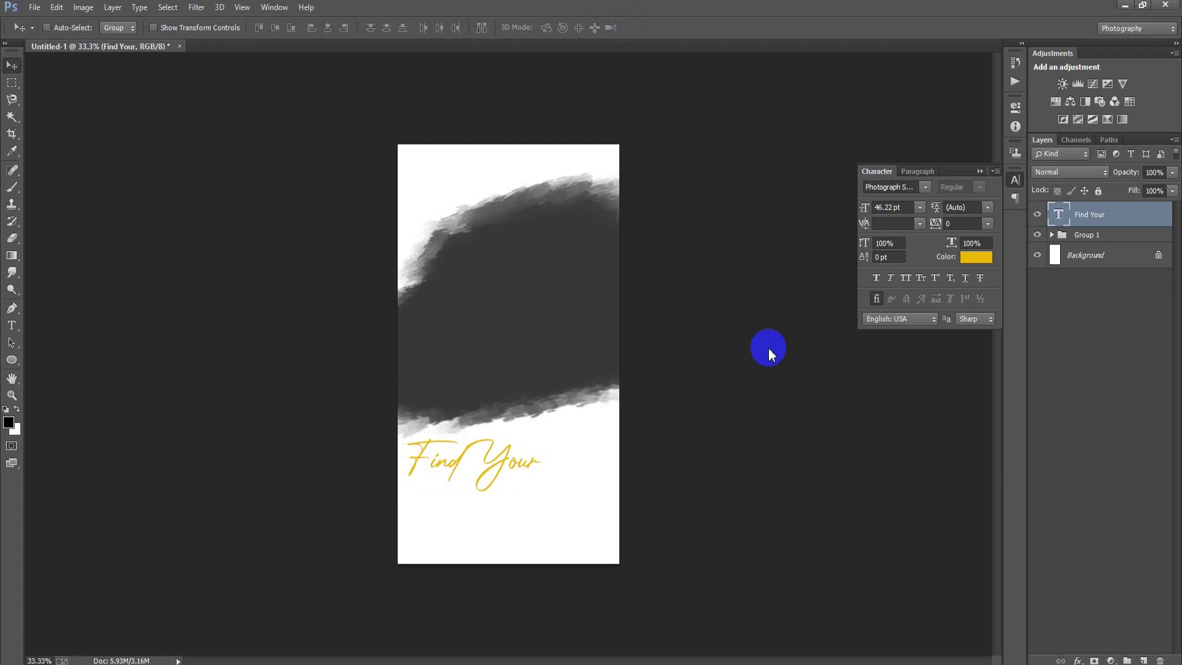
{"action": "key", "text": "shift+Right"}
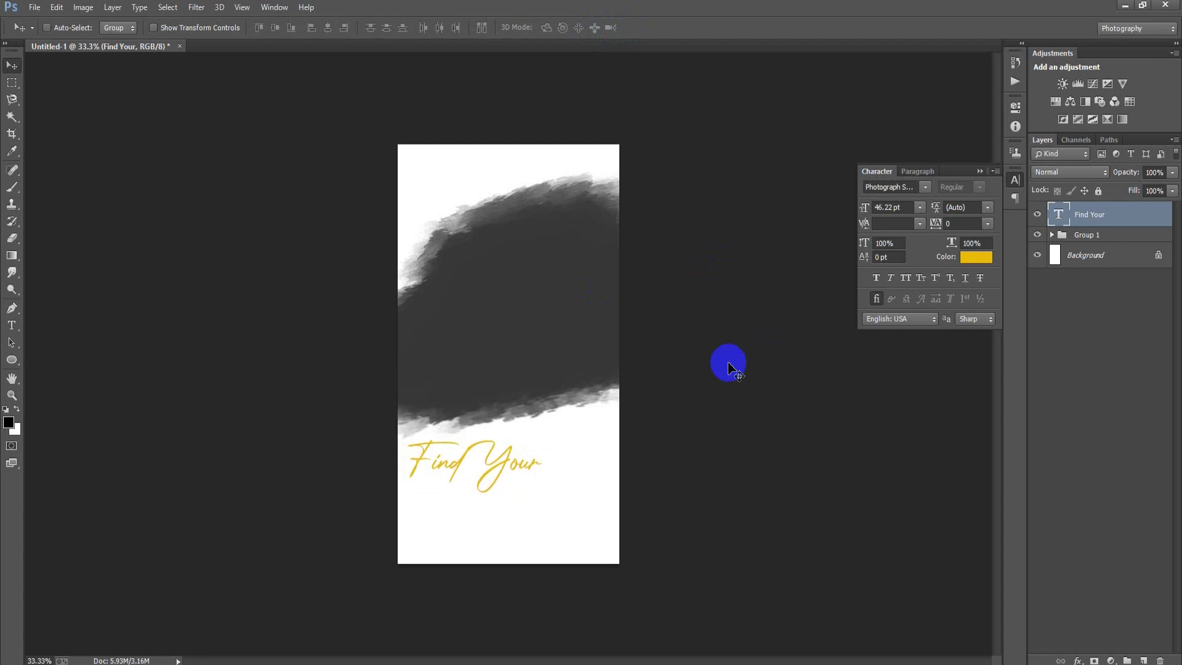
{"action": "left_click", "coordinate": [1144, 660]}
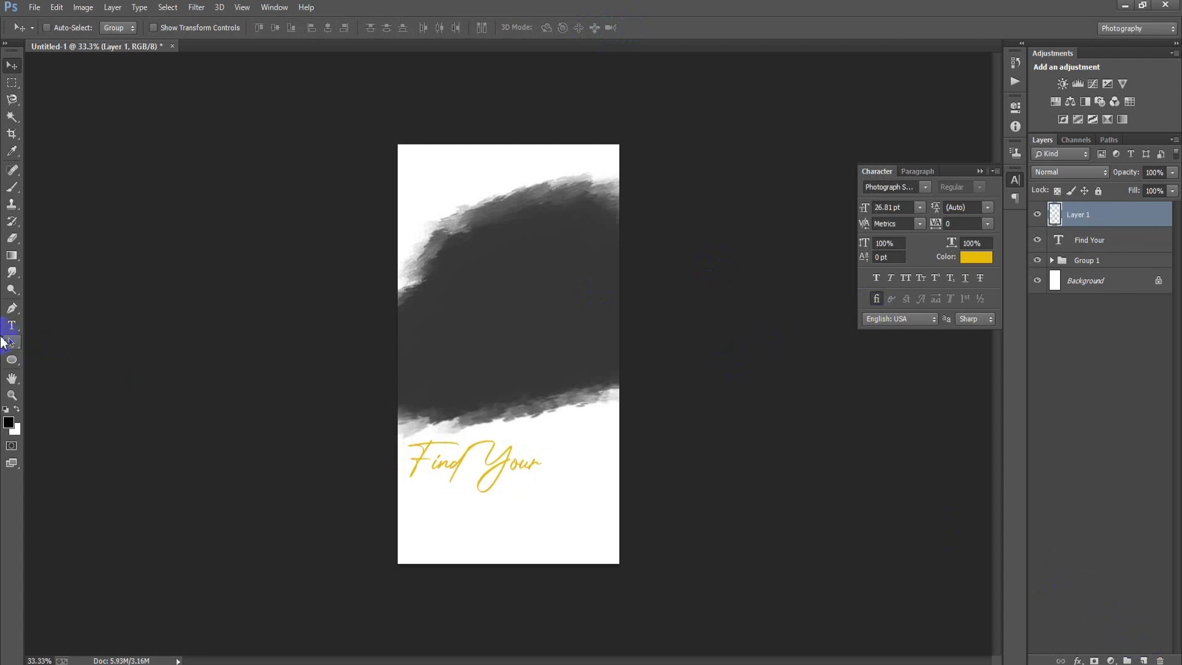
Step: Type 'NEW FASHION' below the Find Your title
{"action": "left_click", "coordinate": [12, 325]}
{"action": "left_click", "coordinate": [439, 520]}
{"action": "type", "text": "NEW FASHION"}
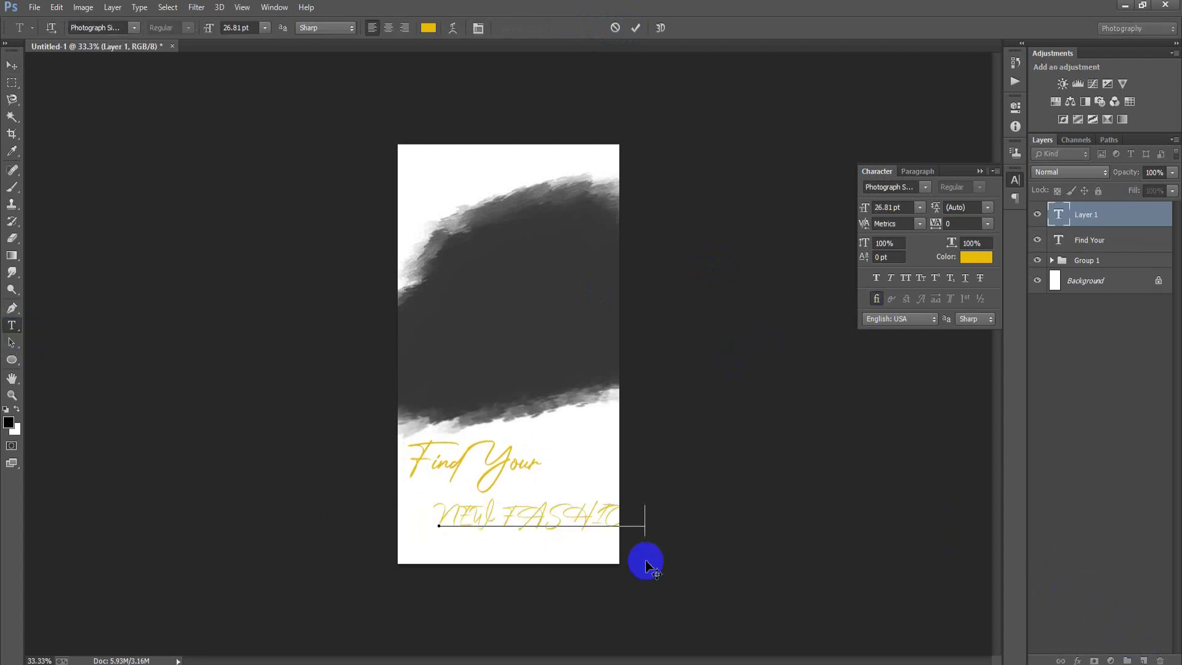
{"action": "left_click", "coordinate": [11, 64]}
Step: Style NEW FASHION in Montserrat ExtraBold with red colour #DA0000
{"action": "left_click", "coordinate": [879, 187]}
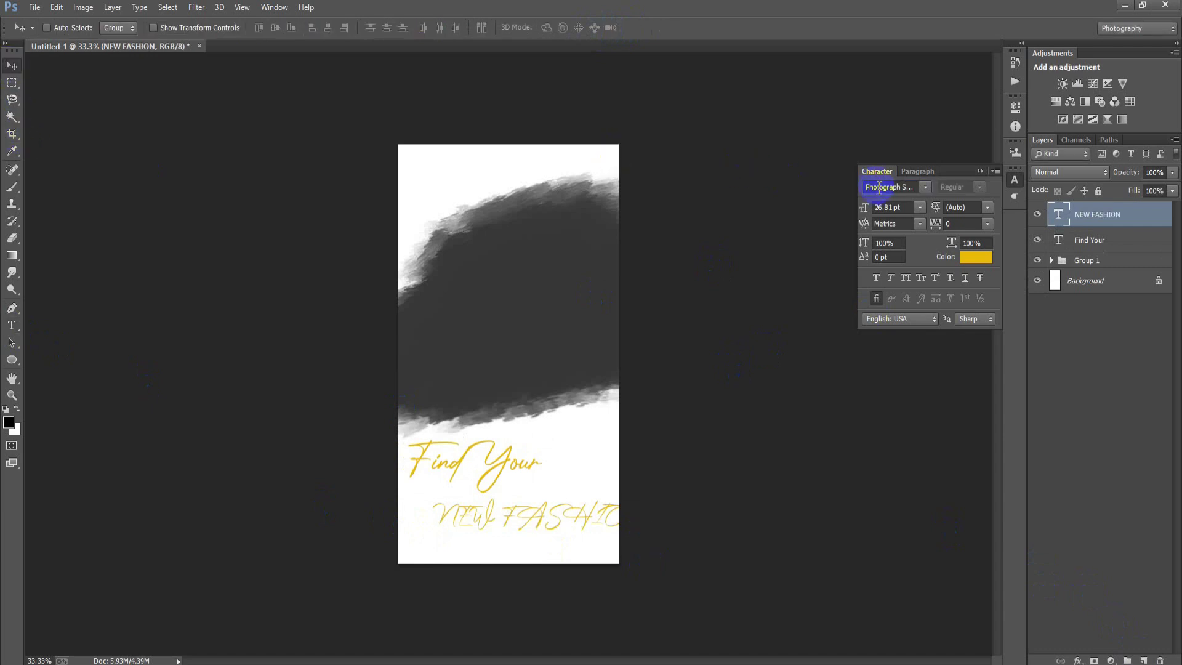
{"action": "type", "text": "tserrat"}
{"action": "key", "text": "Return"}
{"action": "left_click", "coordinate": [980, 187]}
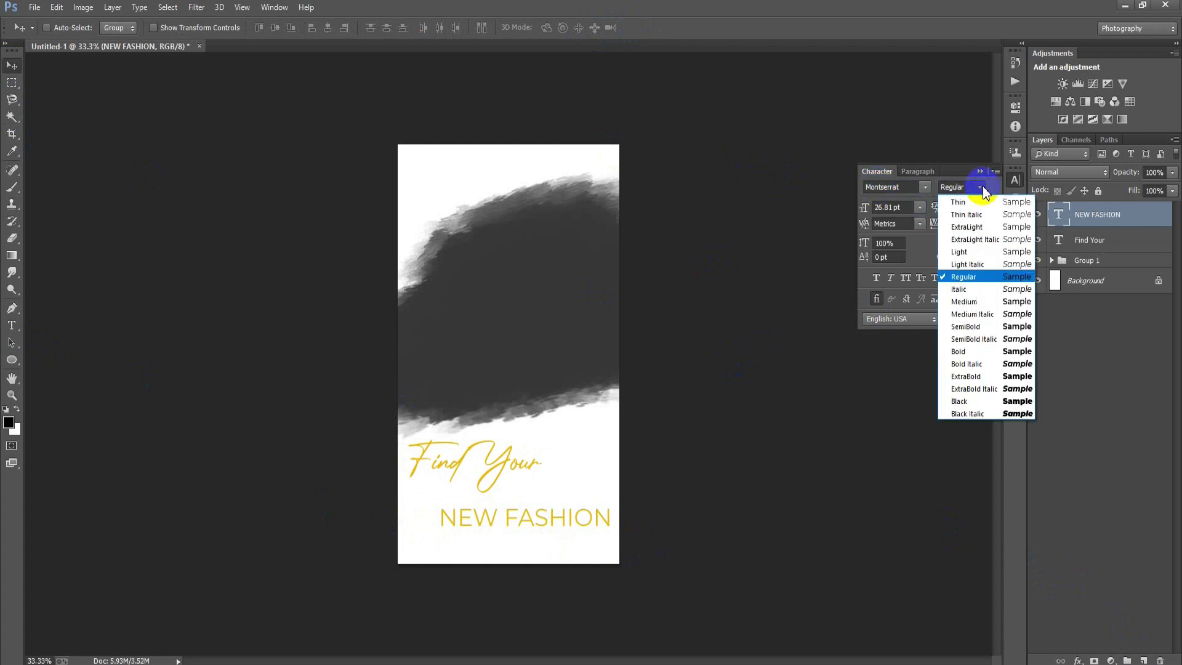
{"action": "left_click", "coordinate": [991, 378]}
{"action": "left_click", "coordinate": [967, 252]}
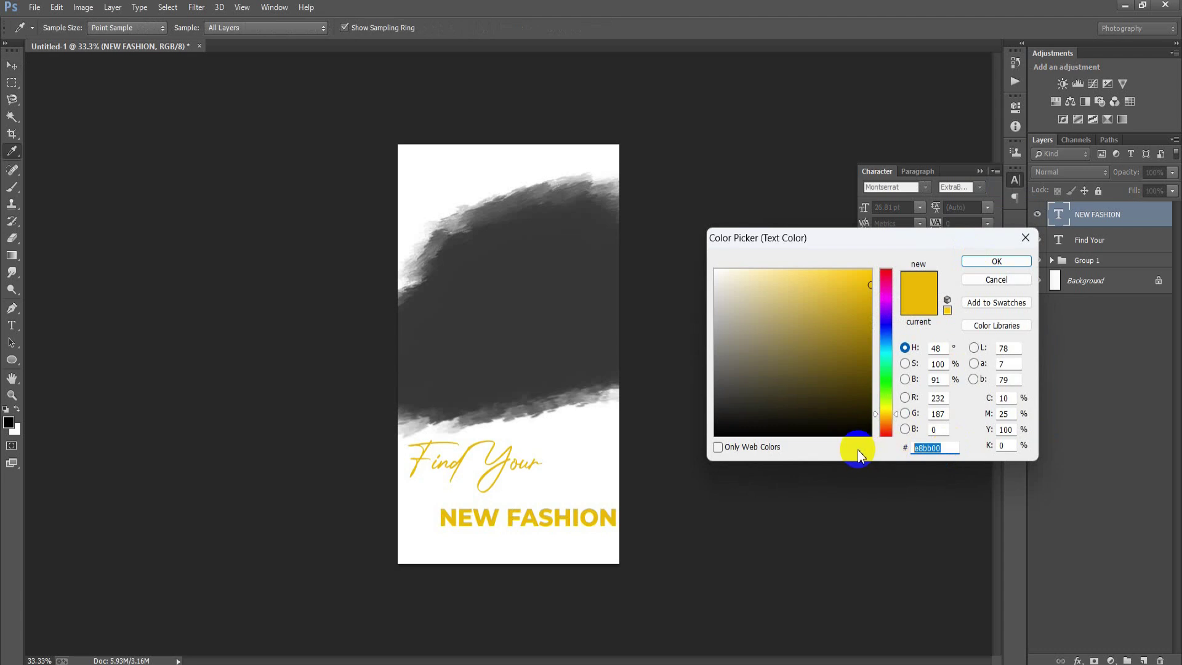
{"action": "type", "text": "DA0000"}
{"action": "key", "text": "Return"}
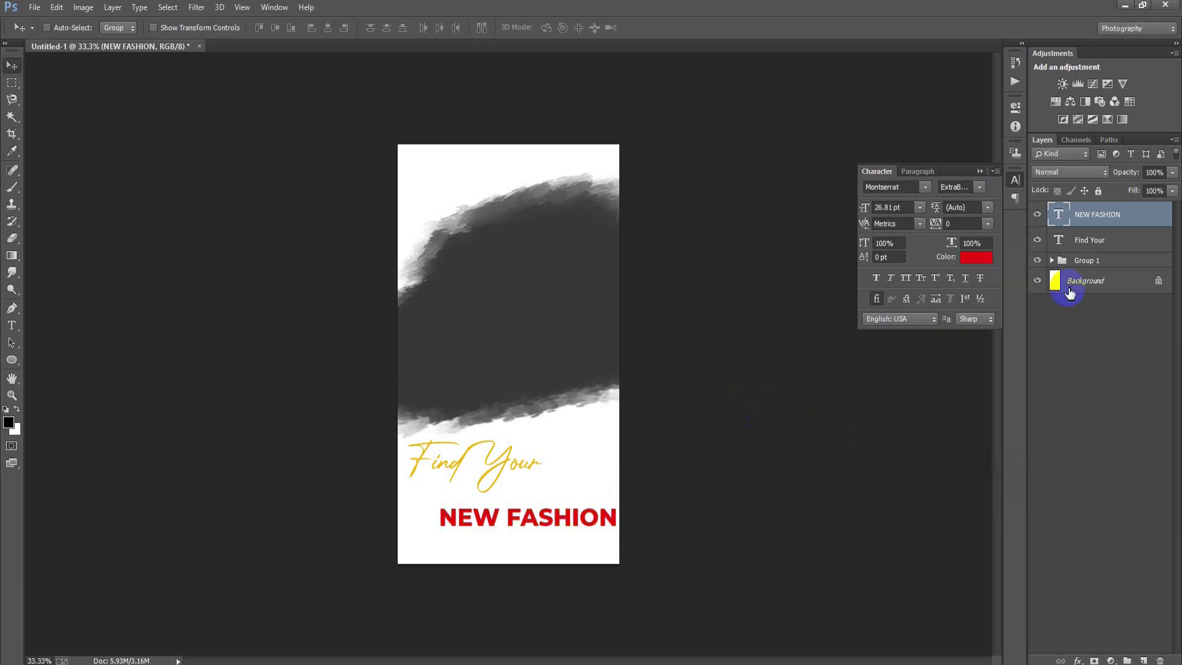
Step: Move NEW FASHION's layer below Find Your, position it under the title, and add a layer
{"action": "left_click_drag", "start_coordinate": [1114, 215], "coordinate": [1114, 246]}
{"action": "left_click_drag", "start_coordinate": [581, 528], "coordinate": [547, 504]}
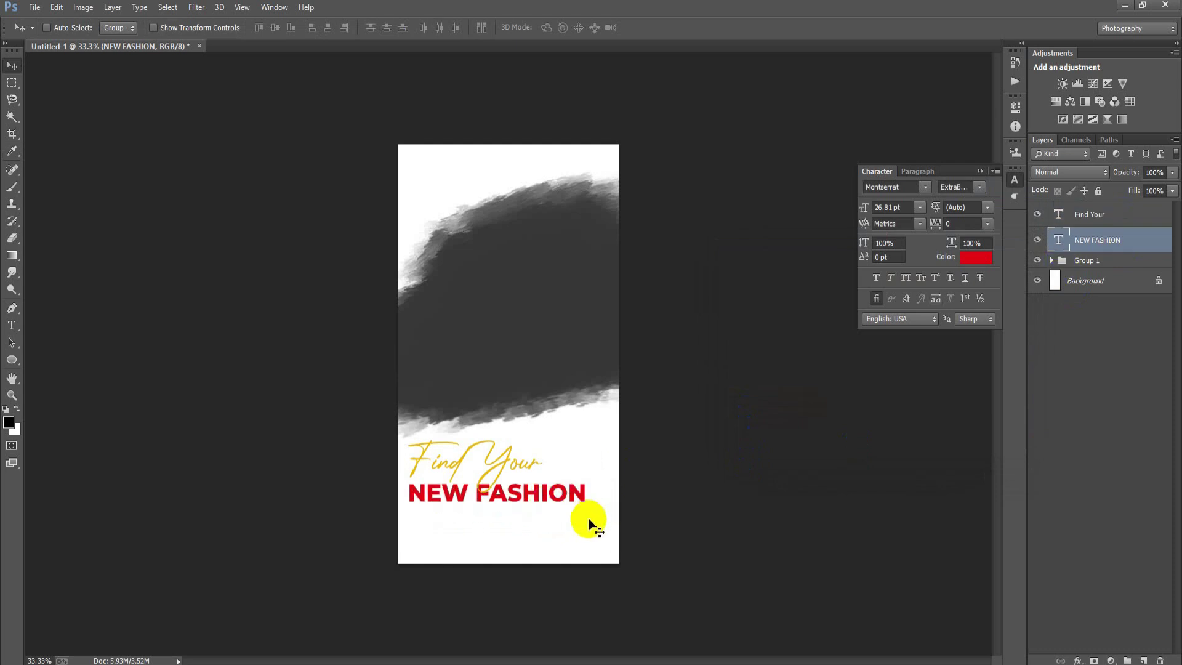
{"action": "key", "text": "Up"}
{"action": "key", "text": "Up"}
{"action": "key", "text": "Up"}
{"action": "key", "text": "Up"}
{"action": "key", "text": "Up"}
{"action": "key", "text": "Up"}
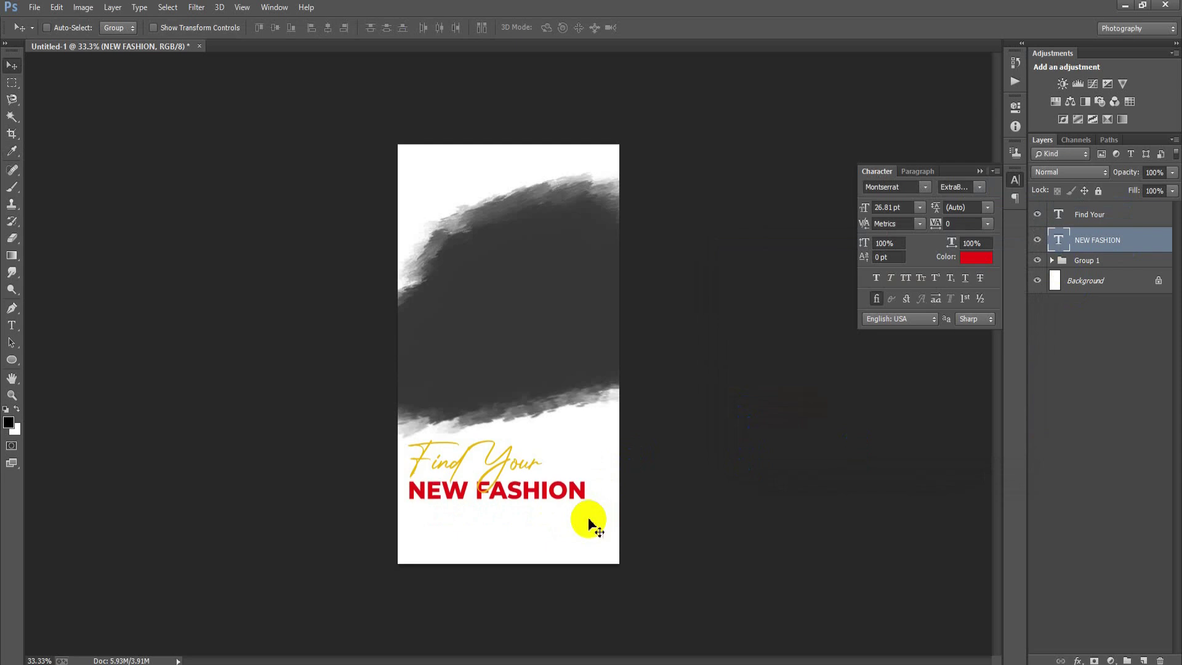
{"action": "left_click", "coordinate": [1084, 216]}
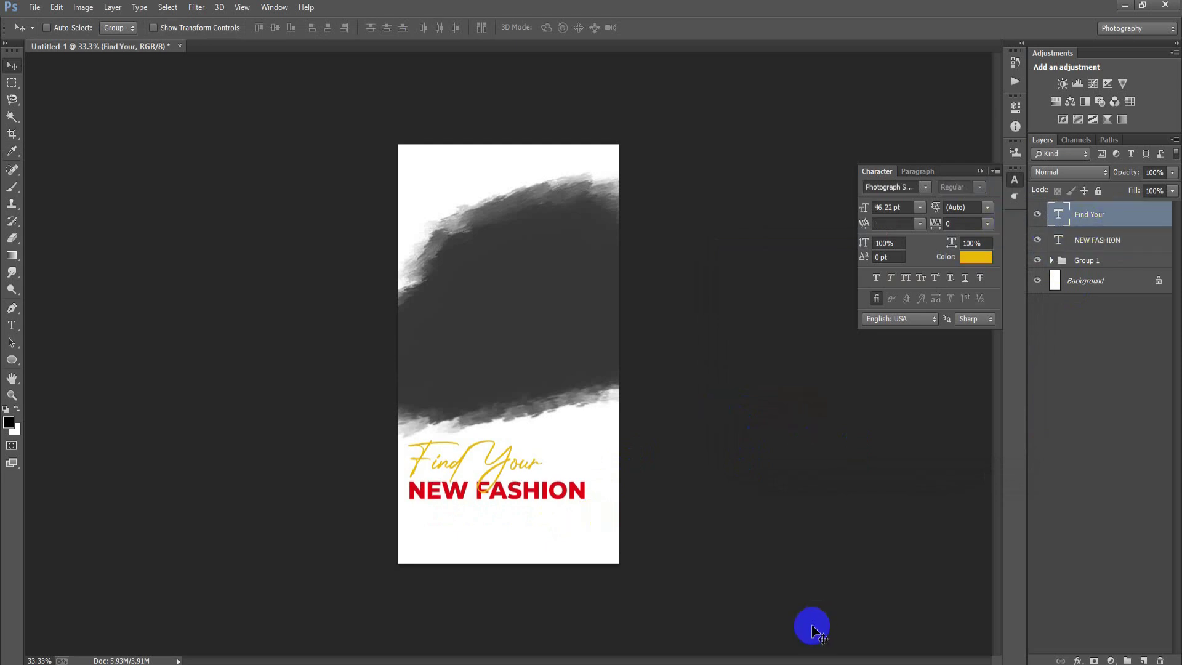
{"action": "left_click", "coordinate": [1138, 658]}
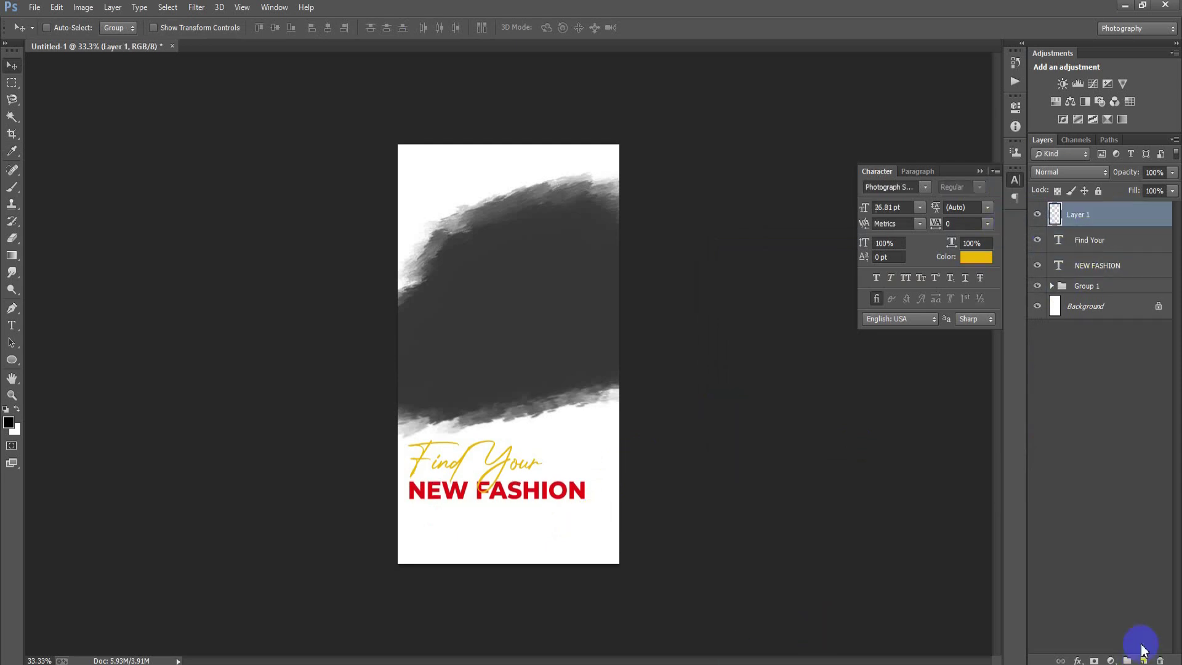
Step: Draw a small black rectangle below NEW FASHION
{"action": "left_click", "coordinate": [19, 361]}
{"action": "left_click", "coordinate": [40, 347]}
{"action": "left_click_drag", "start_coordinate": [412, 508], "coordinate": [492, 531]}
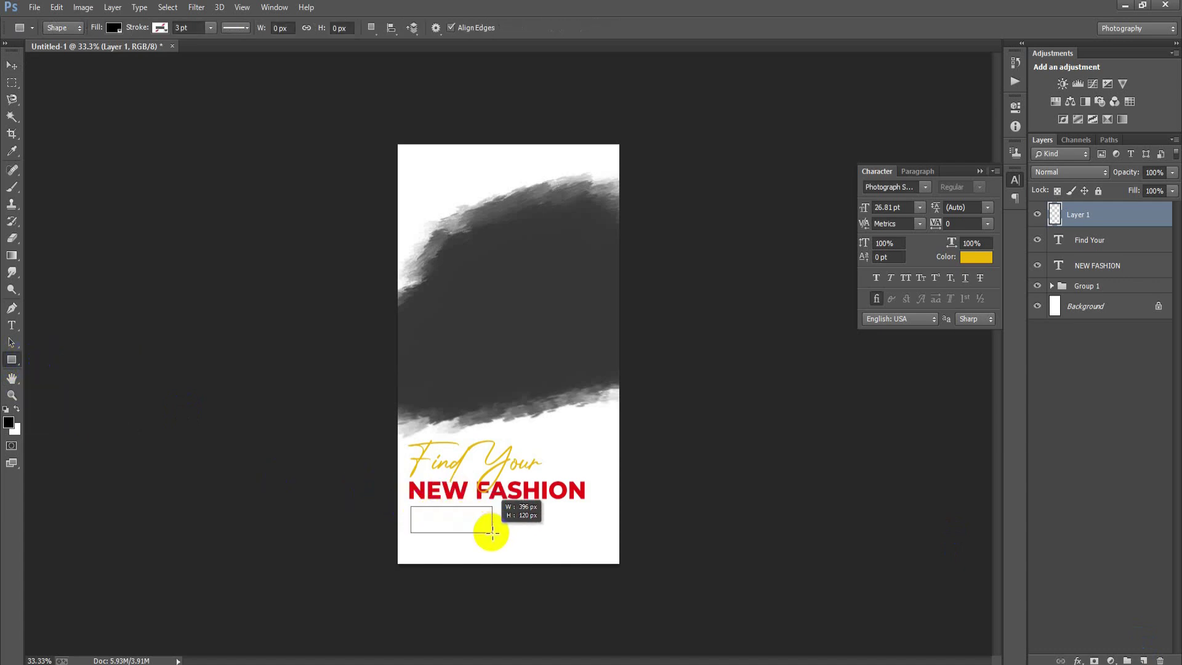
{"action": "left_click_drag", "start_coordinate": [492, 532], "coordinate": [493, 532]}
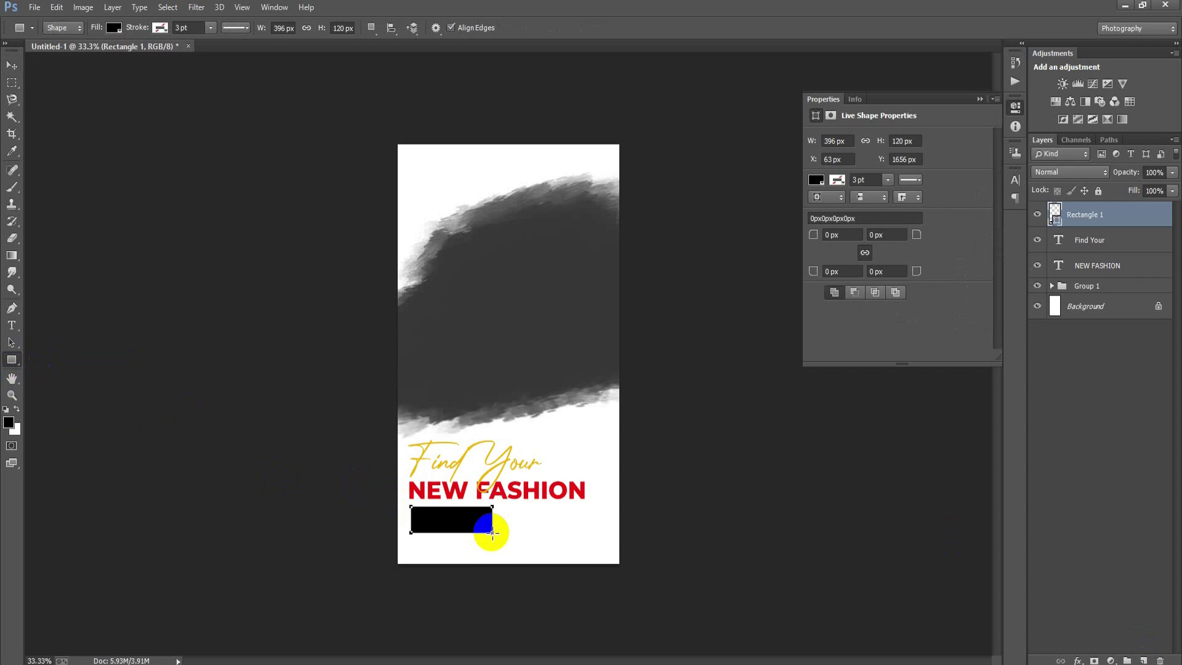
{"action": "left_click", "coordinate": [12, 65]}
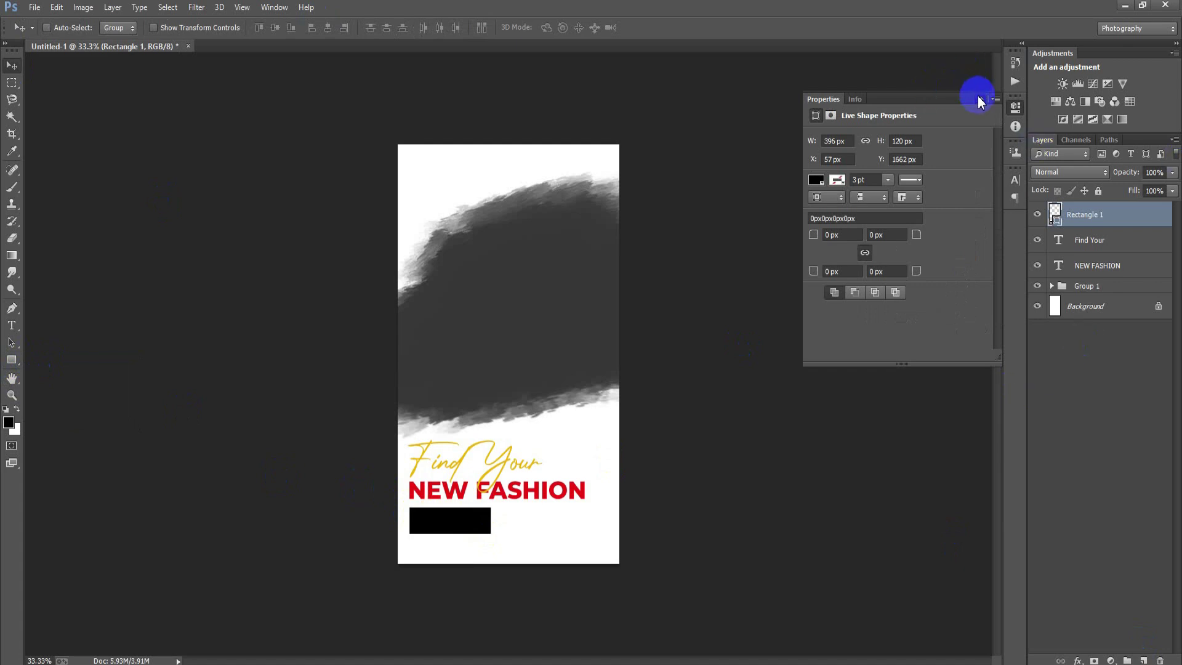
Step: Change the rectangle's fill to E8BC0A and add an empty layer
{"action": "double_click", "coordinate": [1055, 213]}
{"action": "left_click", "coordinate": [951, 447]}
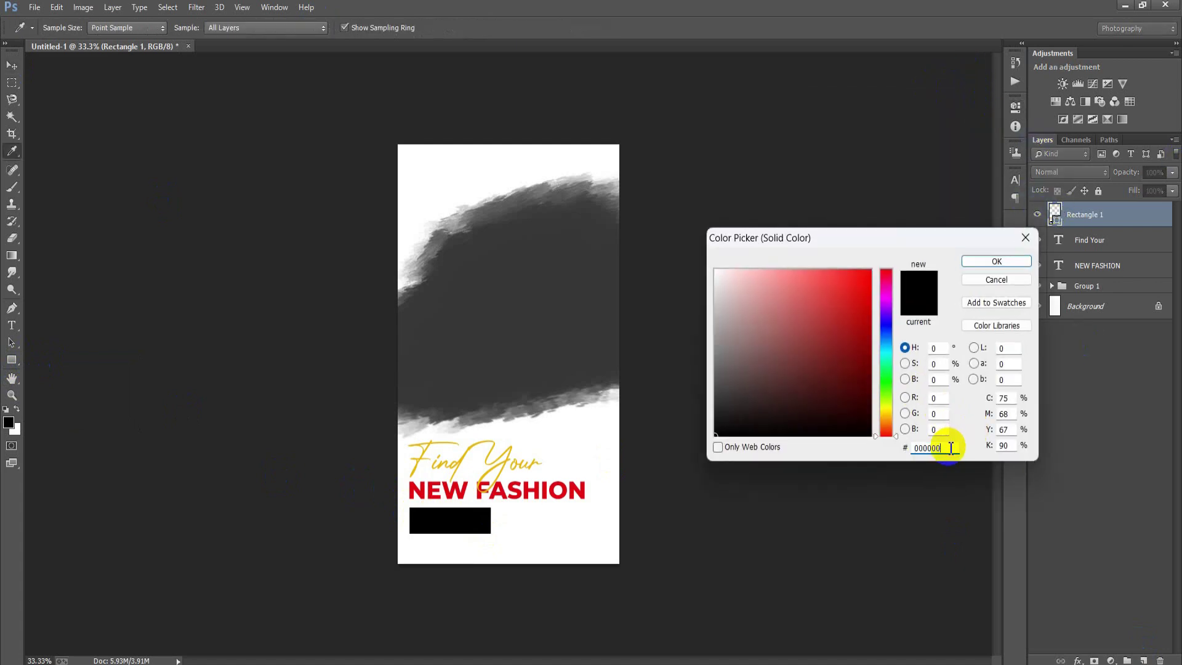
{"action": "left_click_drag", "start_coordinate": [951, 447], "coordinate": [829, 449]}
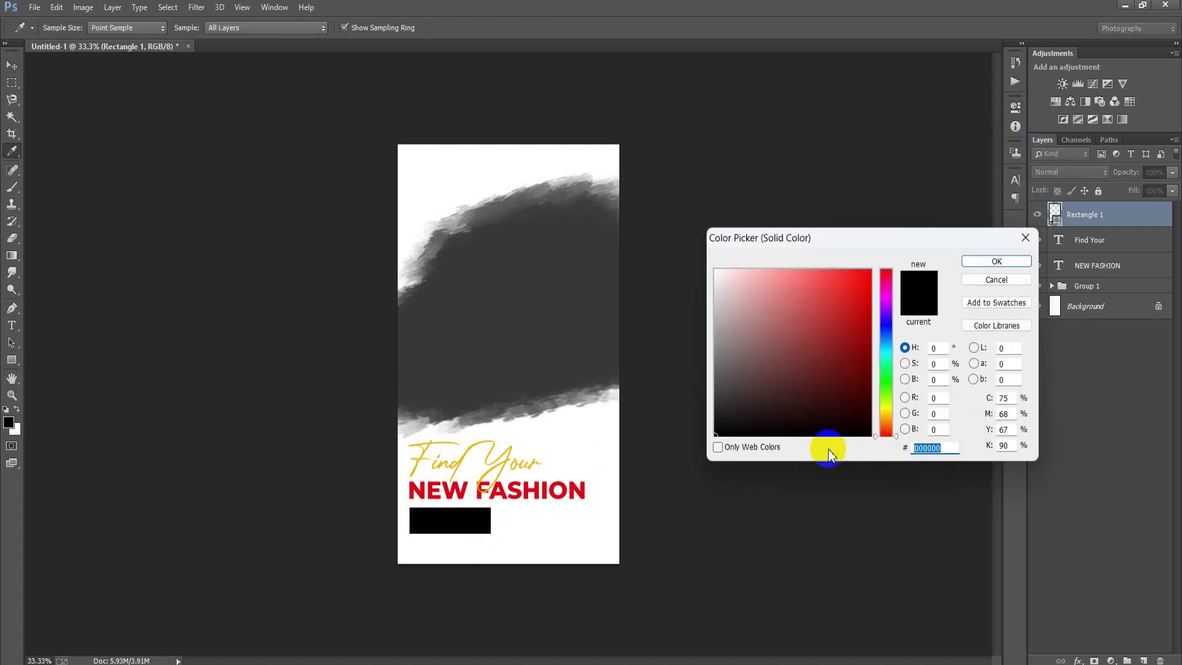
{"action": "type", "text": "E8"}
{"action": "type", "text": "BC0A"}
{"action": "key", "text": "Return"}
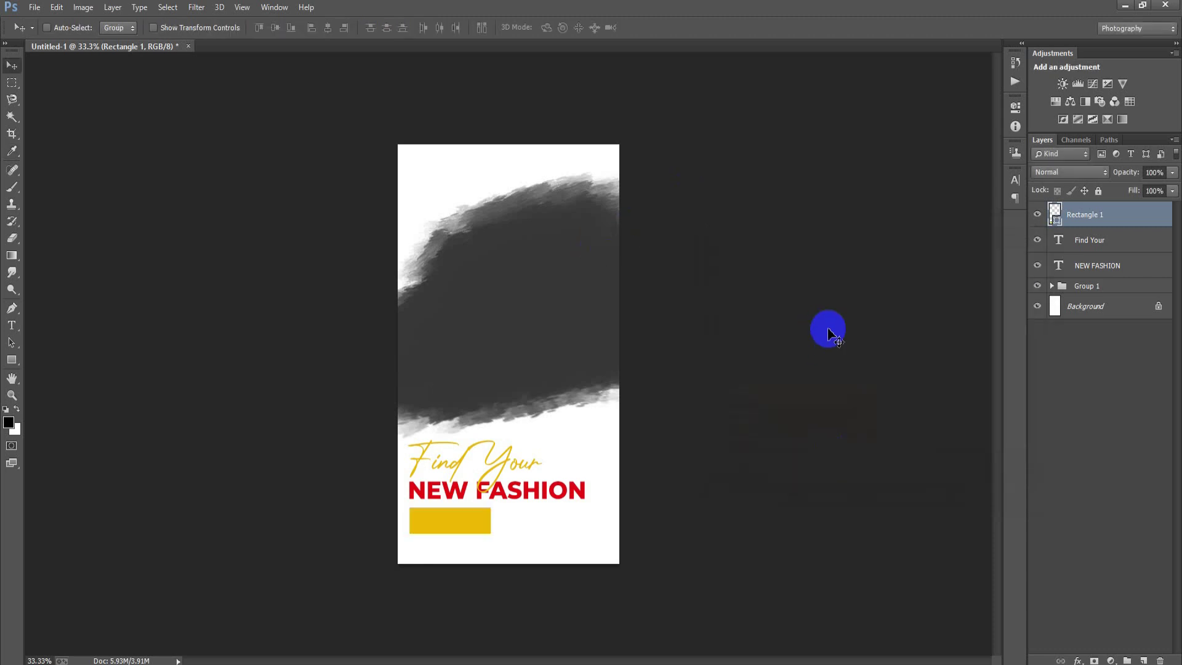
{"action": "left_click", "coordinate": [1143, 660]}
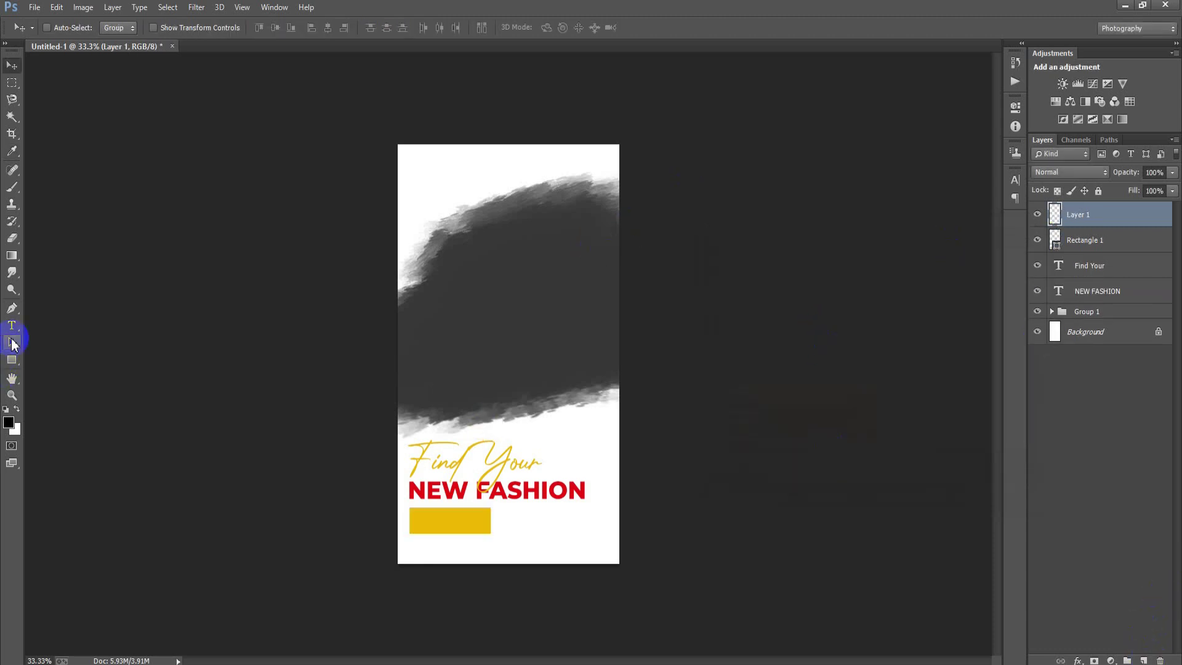
Step: Type 'Save 30%' near the bottom right of the poster
{"action": "left_click", "coordinate": [12, 325]}
{"action": "left_click", "coordinate": [544, 545]}
{"action": "type", "text": "Save 30%"}
{"action": "left_click", "coordinate": [12, 64]}
Step: Style Save 30% in Montserrat Bold with white colour
{"action": "left_click", "coordinate": [1015, 179]}
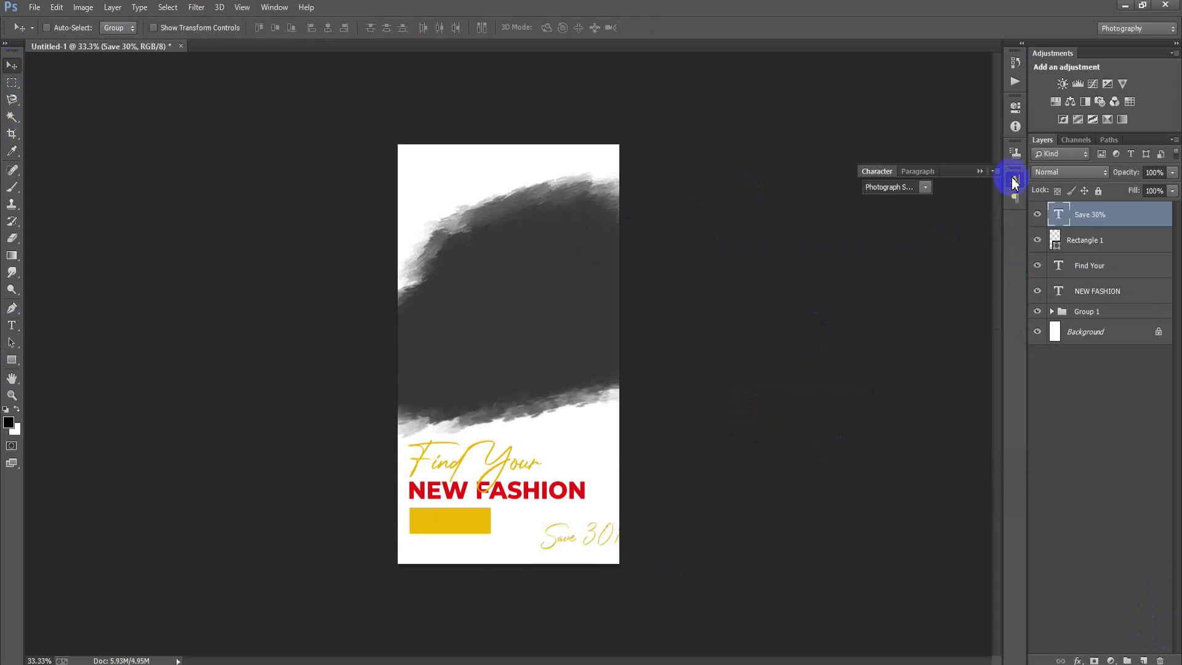
{"action": "key", "text": "Up"}
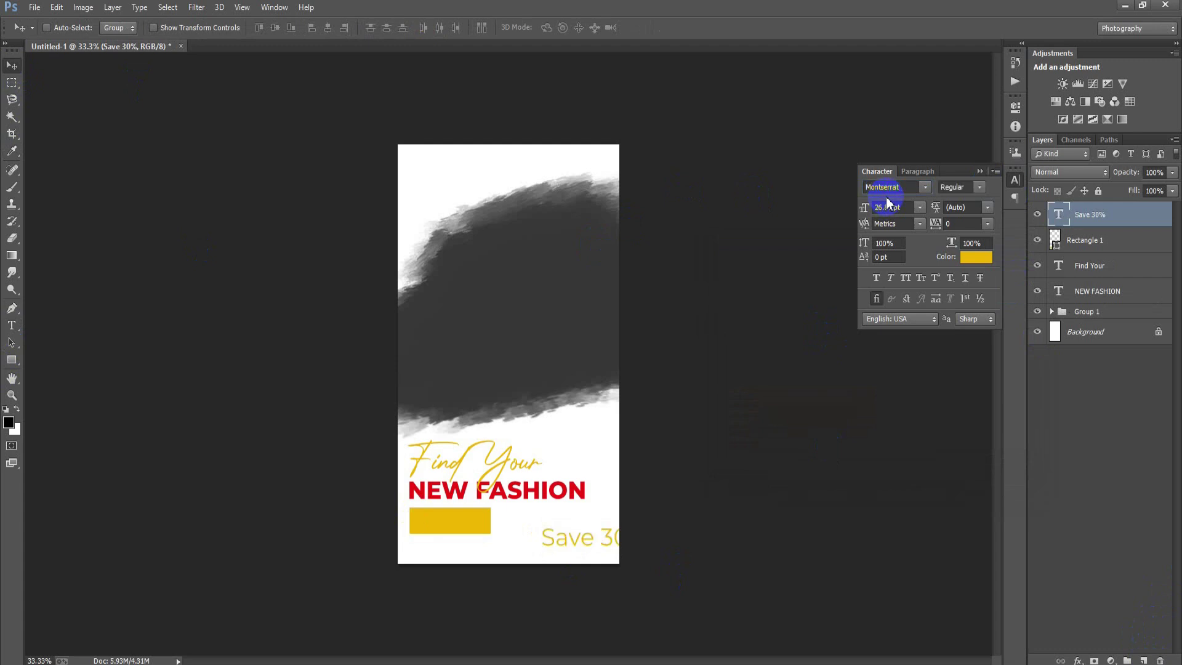
{"action": "left_click", "coordinate": [979, 187]}
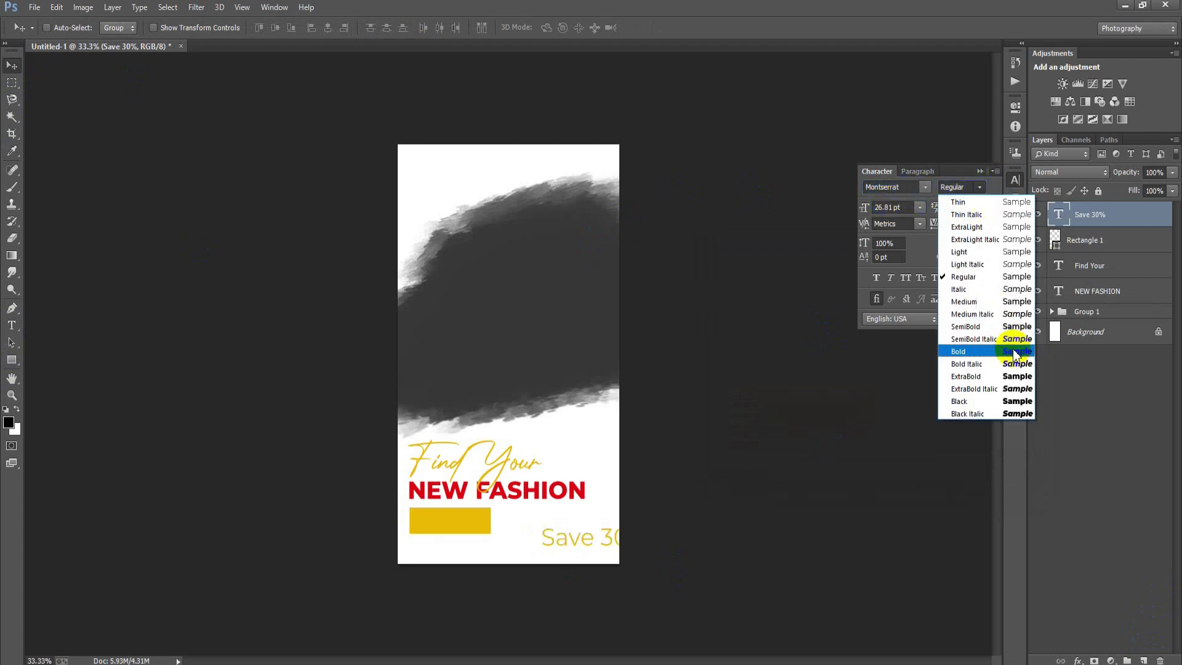
{"action": "left_click", "coordinate": [1016, 340]}
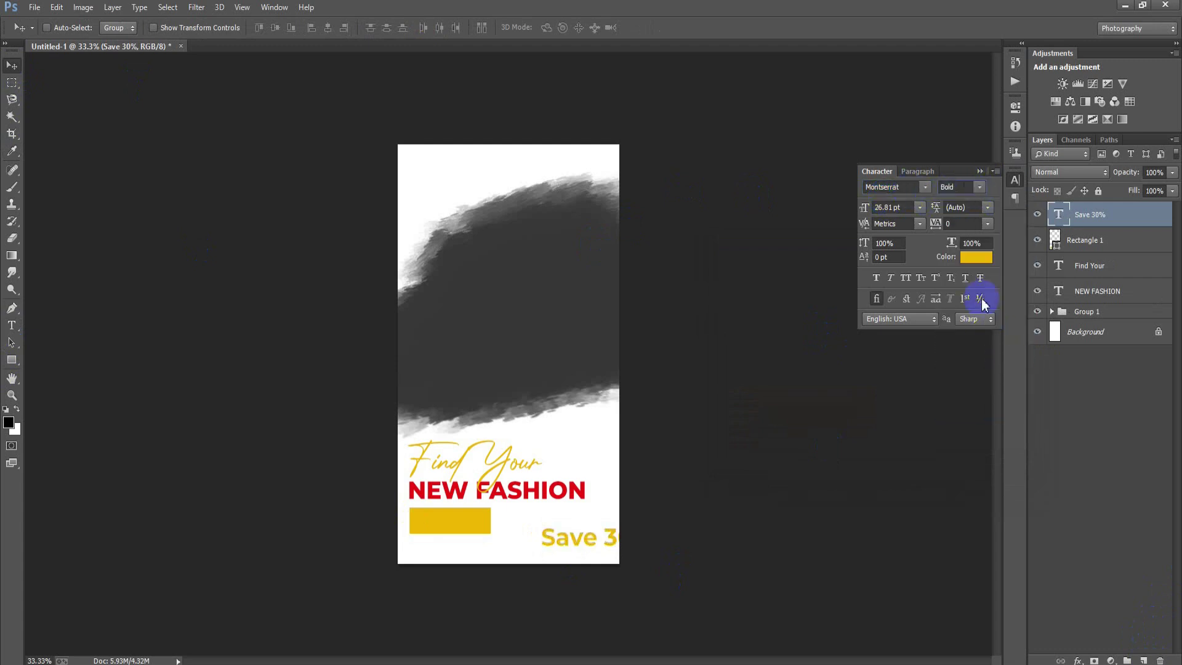
{"action": "left_click", "coordinate": [975, 257]}
{"action": "left_click_drag", "start_coordinate": [839, 295], "coordinate": [704, 250]}
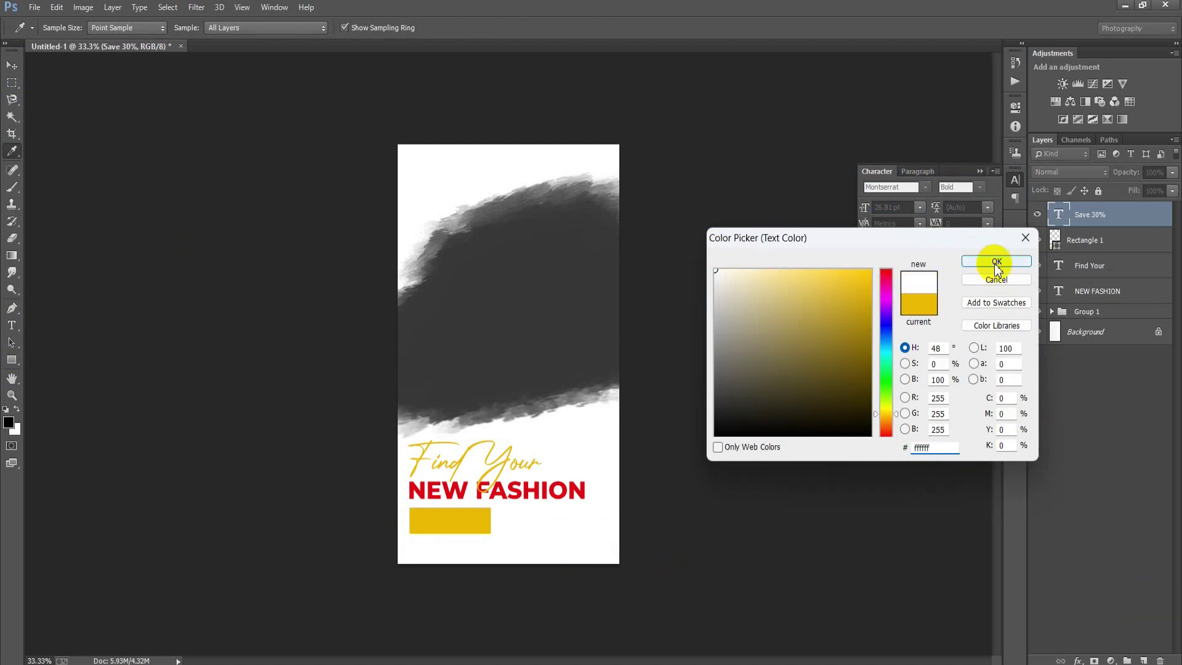
{"action": "left_click", "coordinate": [994, 261]}
Step: Move Save 30% onto the yellow box and shrink it to fit inside
{"action": "key", "text": "v"}
{"action": "left_click_drag", "start_coordinate": [575, 537], "coordinate": [441, 522]}
{"action": "key", "text": "ctrl+t"}
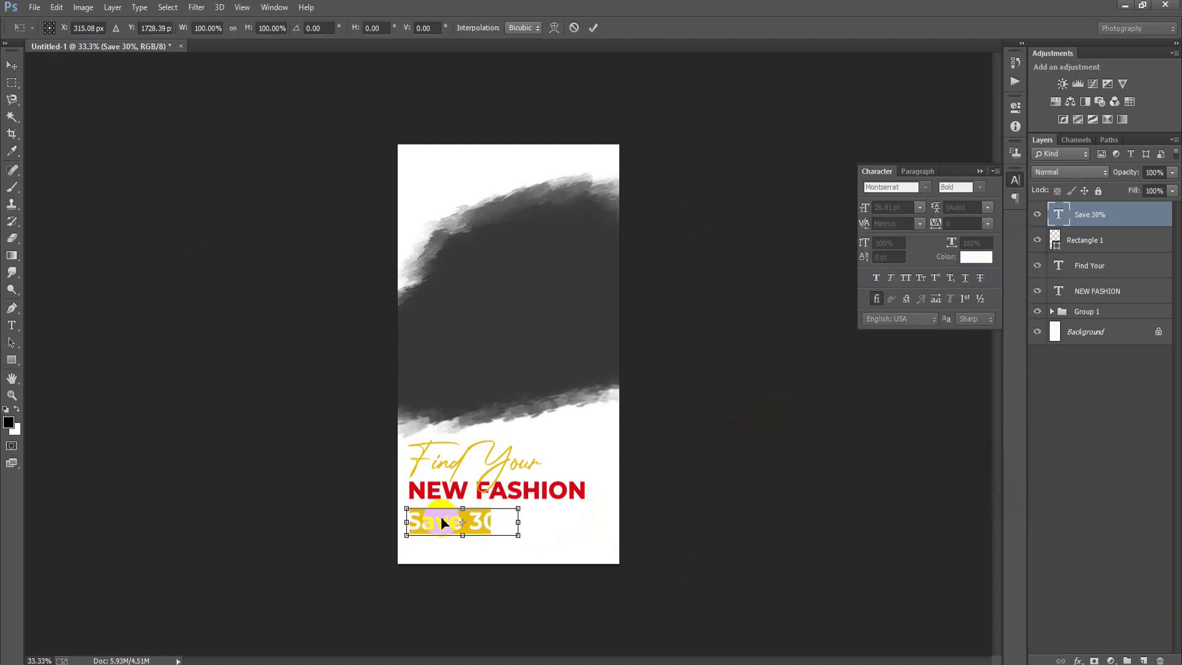
{"action": "left_click_drag", "start_coordinate": [518, 535], "coordinate": [475, 525]}
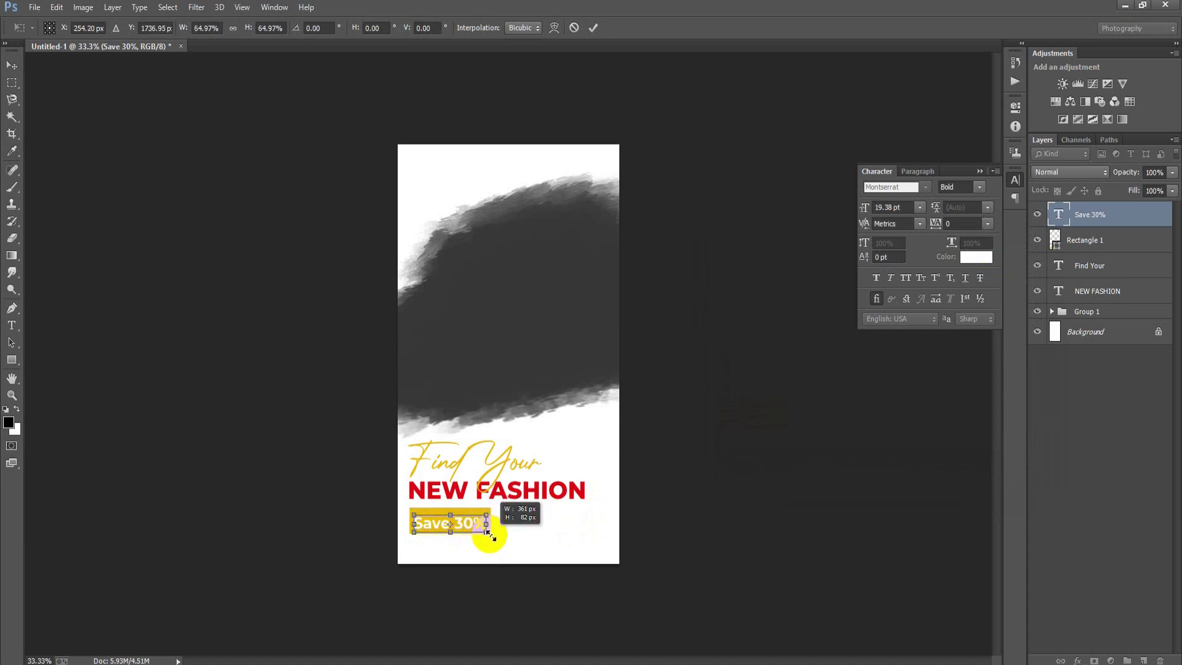
{"action": "left_click", "coordinate": [594, 28]}
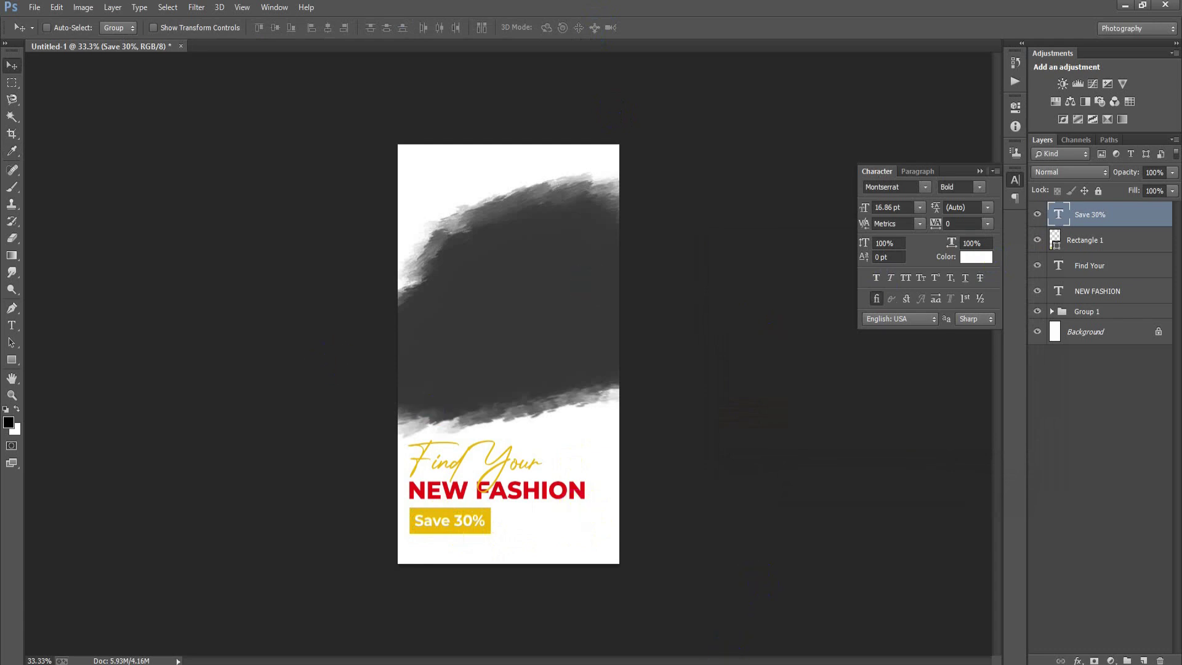
{"action": "left_click", "coordinate": [1088, 315]}
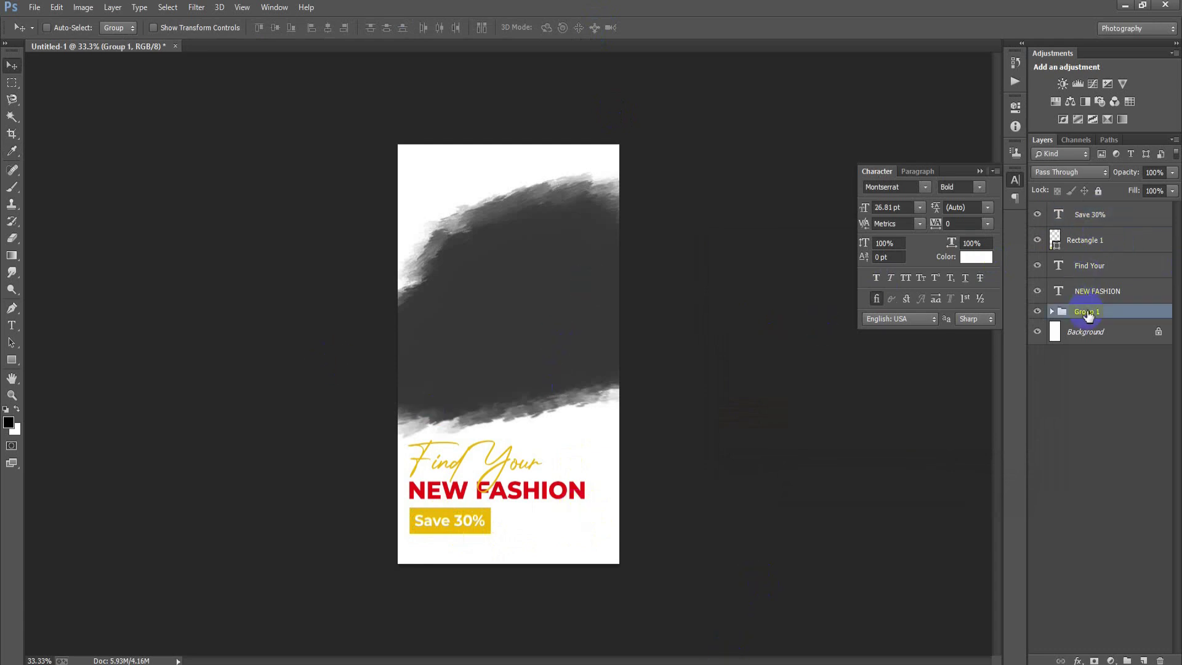
Step: Nudge Group 1, then the headline, box and Save 30% layers, upward
{"action": "key", "text": "shift+Up"}
{"action": "key", "text": "shift+Up"}
{"action": "key", "text": "shift+Up"}
{"action": "key", "text": "shift+Up"}
{"action": "key", "text": "shift+Up"}
{"action": "key", "text": "shift+Up"}
{"action": "key", "text": "shift+Up"}
{"action": "key", "text": "shift+Up"}
{"action": "key", "text": "shift+Up"}
{"action": "key", "text": "shift+Up"}
{"action": "key", "text": "shift+Down"}
{"action": "key", "text": "shift+Down"}
{"action": "left_click", "coordinate": [1087, 217]}
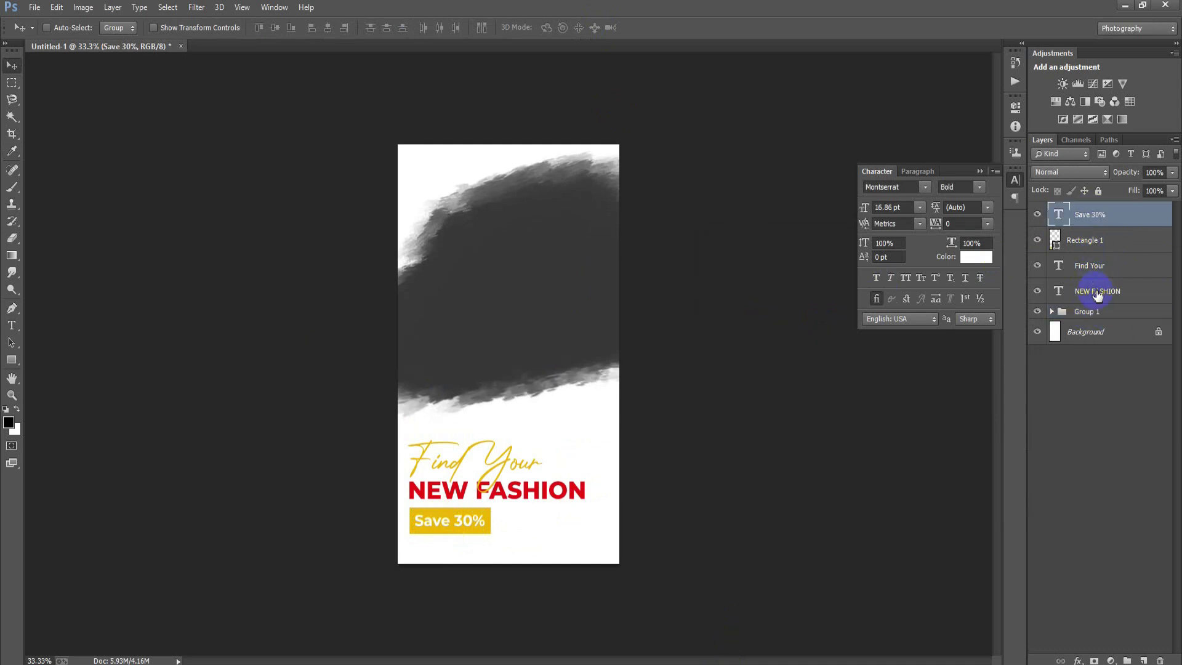
{"action": "left_click", "coordinate": [1096, 293], "text": "shift"}
{"action": "key", "text": "shift+Up"}
{"action": "key", "text": "shift+Up"}
{"action": "key", "text": "shift+Up"}
{"action": "key", "text": "shift+Up"}
{"action": "key", "text": "shift+Up"}
{"action": "key", "text": "shift+Up"}
{"action": "key", "text": "shift+Up"}
{"action": "key", "text": "shift+Up"}
{"action": "key", "text": "shift+Up"}
{"action": "key", "text": "shift+Up"}
{"action": "key", "text": "shift+Up"}
{"action": "key", "text": "shift+Up"}
{"action": "key", "text": "Down"}
{"action": "key", "text": "Down"}
{"action": "key", "text": "Down"}
{"action": "key", "text": "Down"}
{"action": "key", "text": "Down"}
{"action": "key", "text": "Down"}
{"action": "key", "text": "Down"}
{"action": "key", "text": "Down"}
{"action": "key", "text": "Down"}
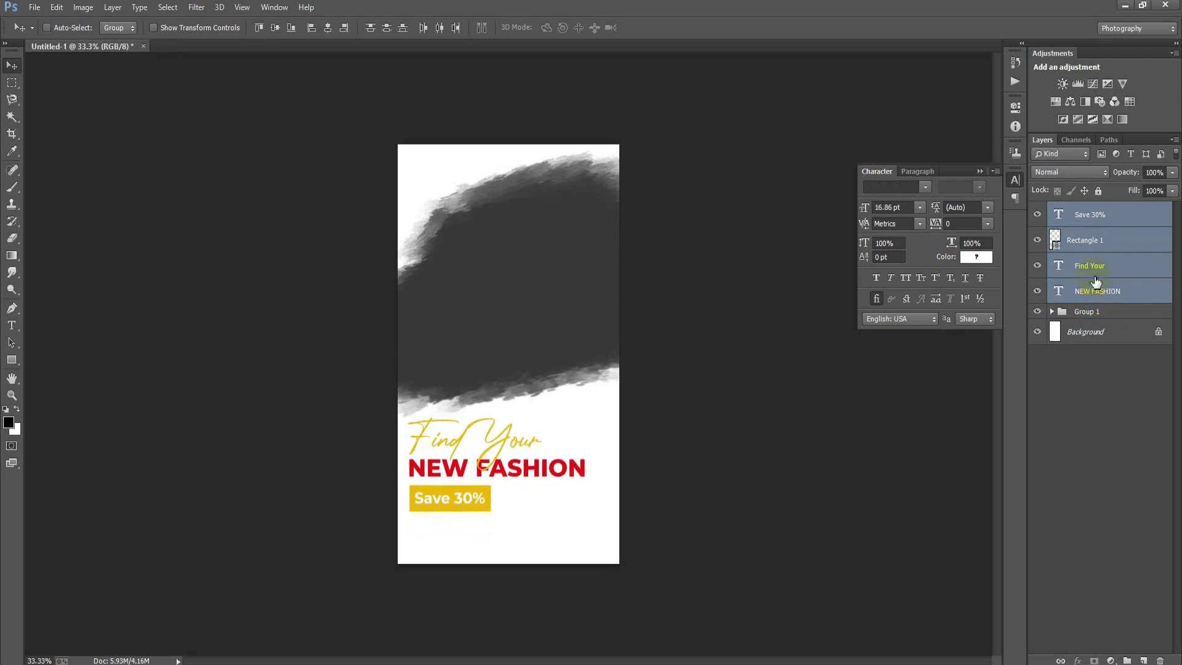
{"action": "left_click", "coordinate": [1091, 224]}
{"action": "left_click", "coordinate": [34, 7]}
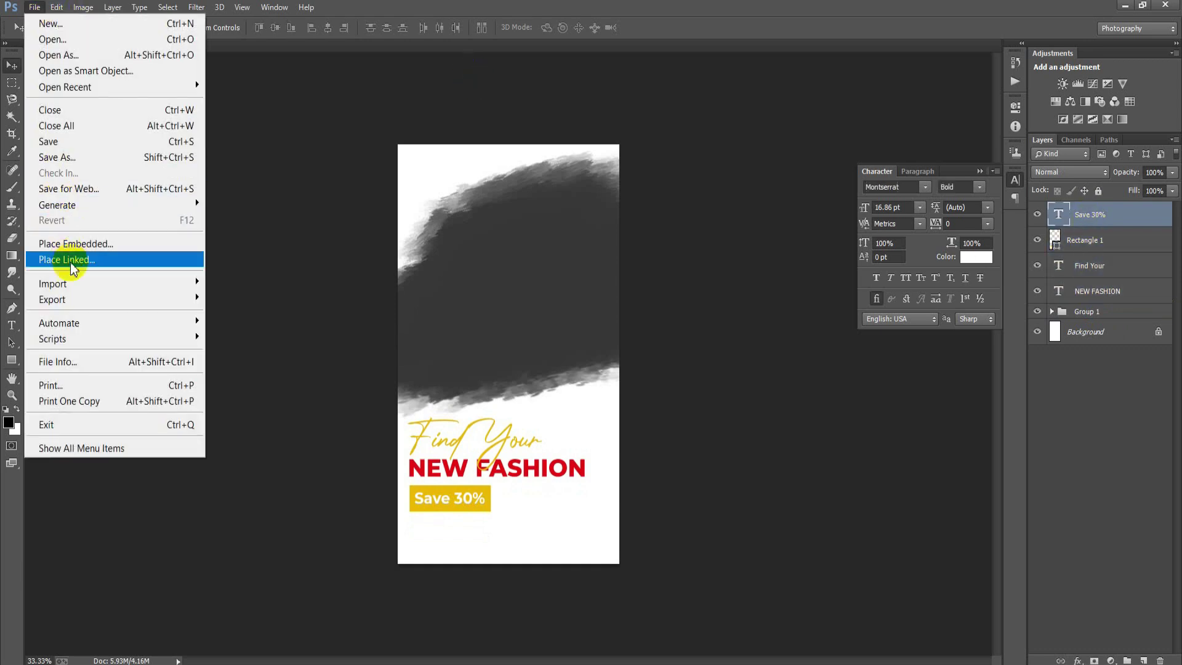
Step: Place linked image 03, the lorem ipsum paragraph, just below the Save 30% box
{"action": "left_click", "coordinate": [117, 260]}
{"action": "left_click", "coordinate": [346, 253]}
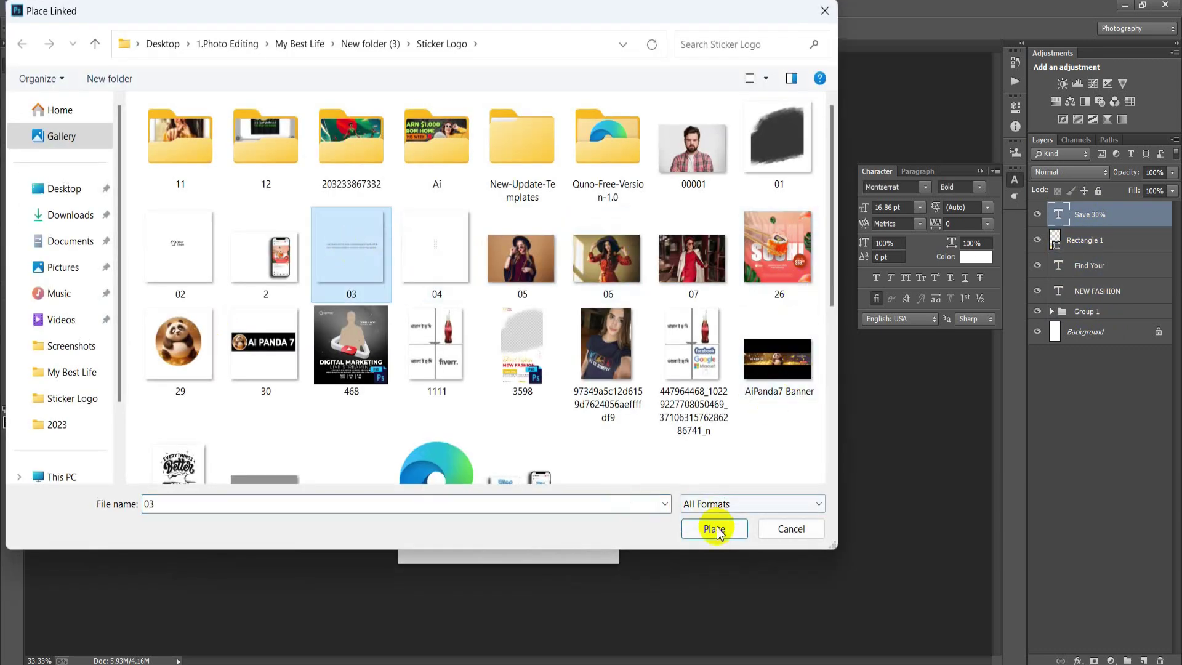
{"action": "left_click", "coordinate": [712, 528]}
{"action": "left_click_drag", "start_coordinate": [514, 410], "coordinate": [510, 578]}
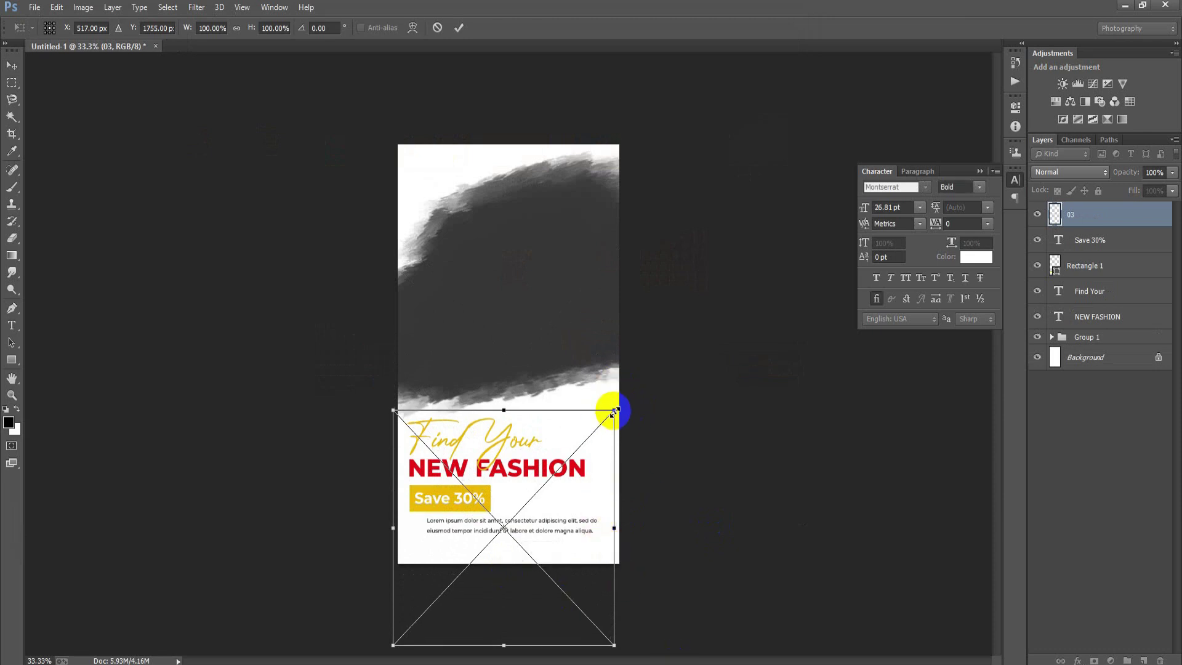
{"action": "left_click_drag", "start_coordinate": [595, 500], "coordinate": [595, 508]}
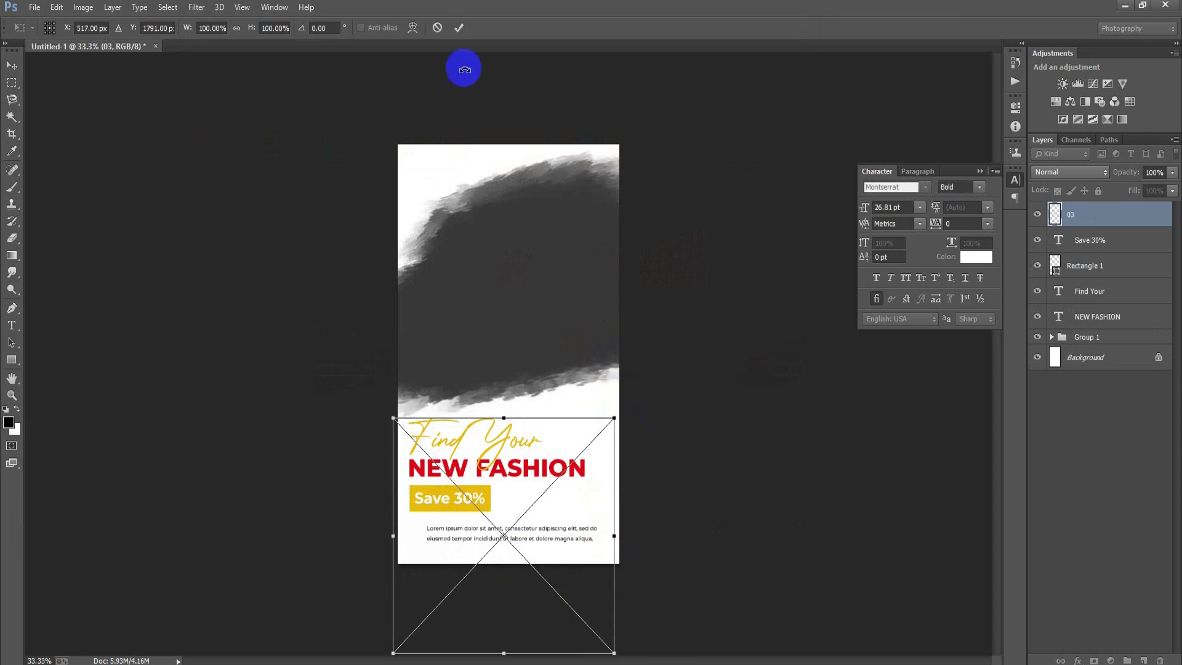
{"action": "left_click", "coordinate": [458, 28]}
{"action": "left_click_drag", "start_coordinate": [516, 533], "coordinate": [501, 525]}
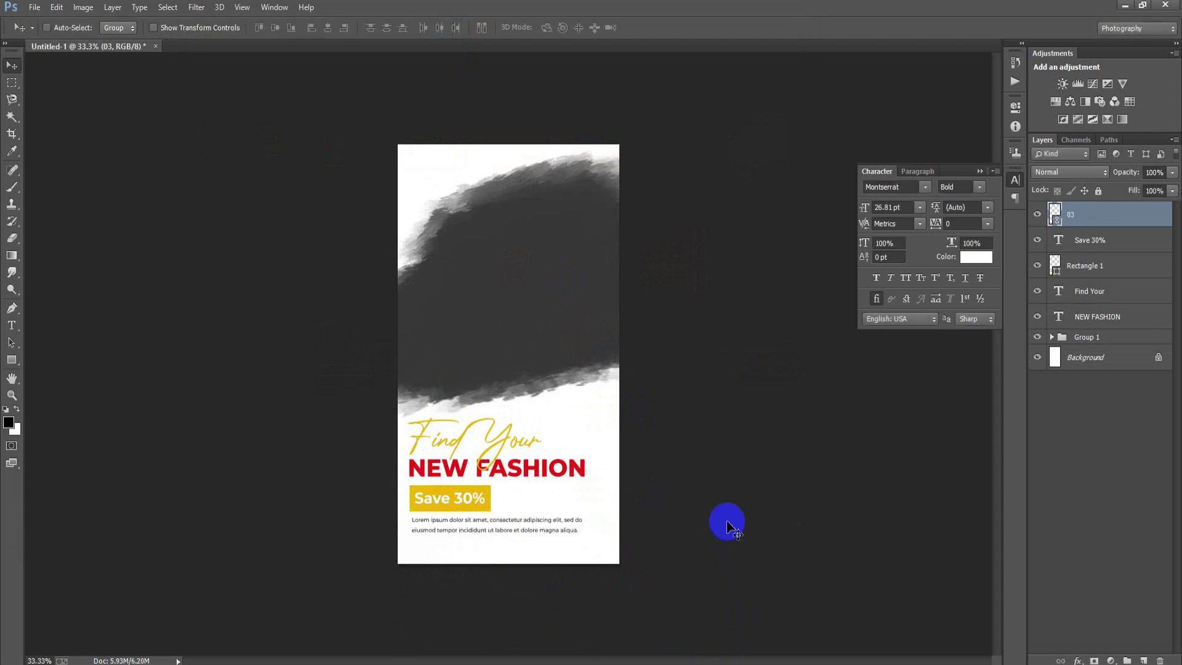
{"action": "key", "text": "Up"}
{"action": "key", "text": "Up"}
{"action": "key", "text": "Up"}
{"action": "key", "text": "Left"}
{"action": "key", "text": "Left"}
{"action": "key", "text": "Left"}
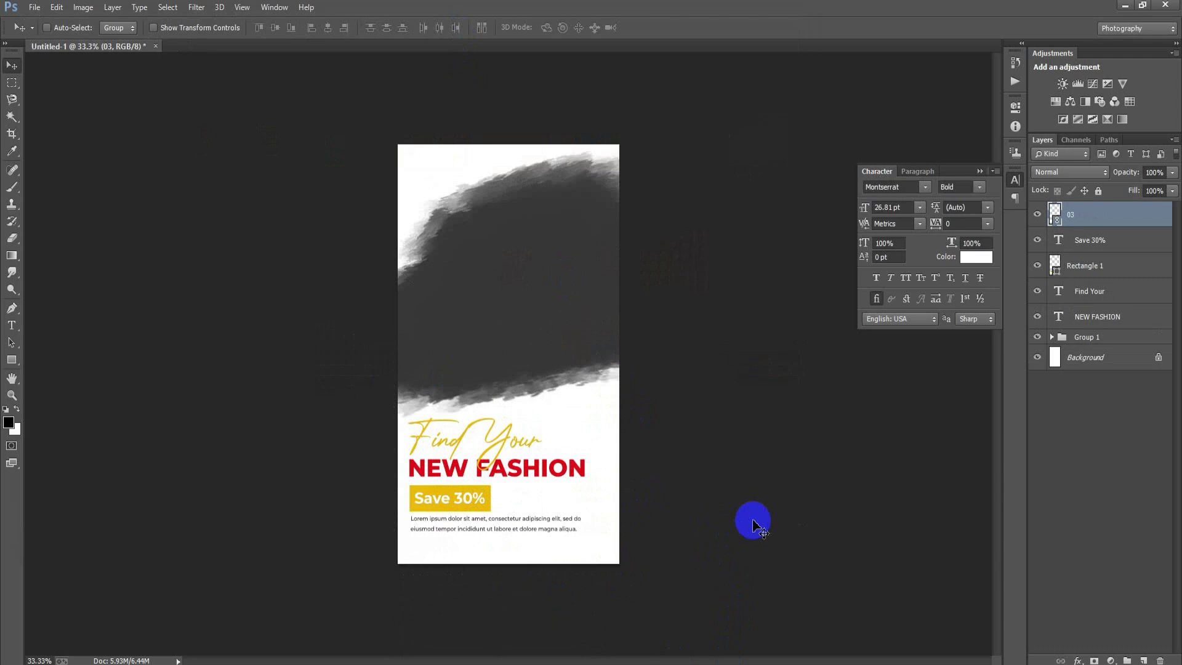
{"action": "left_click", "coordinate": [1080, 337]}
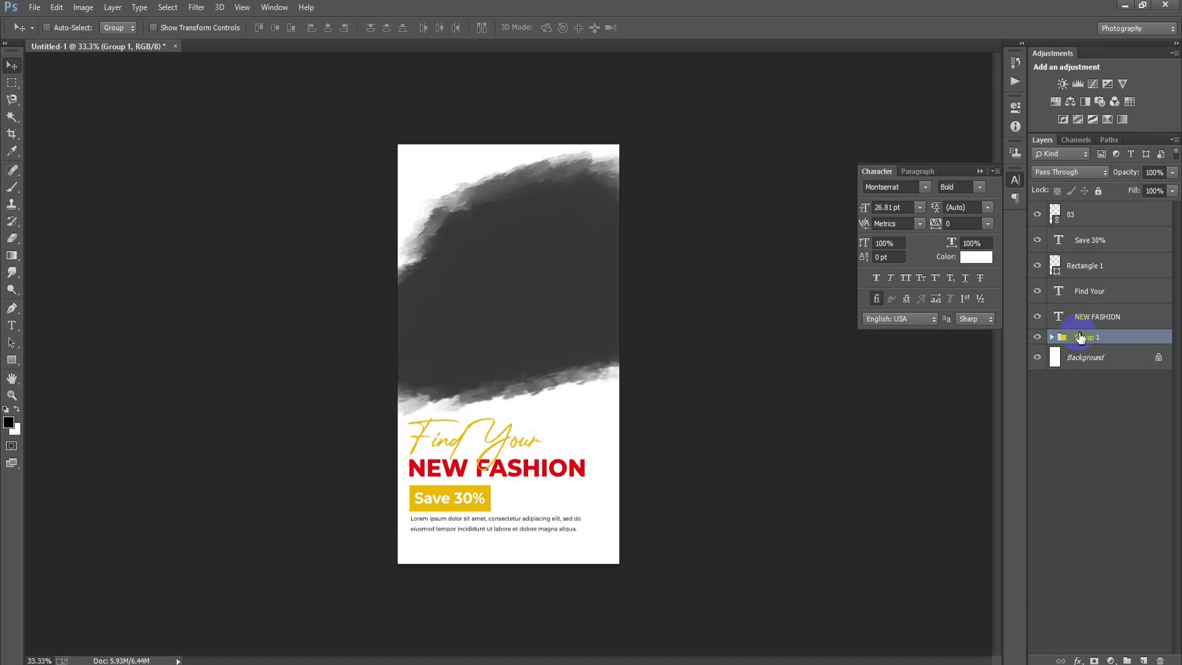
Step: Nudge the layers from 03 through NEW FASHION up, then add a layer above the paragraph
{"action": "left_click", "coordinate": [1092, 214]}
{"action": "left_click", "coordinate": [1097, 317], "text": "shift"}
{"action": "key", "text": "Up"}
{"action": "key", "text": "Up"}
{"action": "key", "text": "Up"}
{"action": "key", "text": "Up"}
{"action": "key", "text": "Up"}
{"action": "key", "text": "Up"}
{"action": "key", "text": "Up"}
{"action": "key", "text": "Up"}
{"action": "key", "text": "Up"}
{"action": "key", "text": "Up"}
{"action": "key", "text": "Up"}
{"action": "key", "text": "Up"}
{"action": "key", "text": "Up"}
{"action": "key", "text": "Up"}
{"action": "key", "text": "Up"}
{"action": "key", "text": "Down"}
{"action": "key", "text": "Down"}
{"action": "key", "text": "Down"}
{"action": "key", "text": "Down"}
{"action": "key", "text": "Down"}
{"action": "key", "text": "Down"}
{"action": "key", "text": "Down"}
{"action": "key", "text": "Down"}
{"action": "key", "text": "Down"}
{"action": "key", "text": "Down"}
{"action": "key", "text": "Down"}
{"action": "key", "text": "Down"}
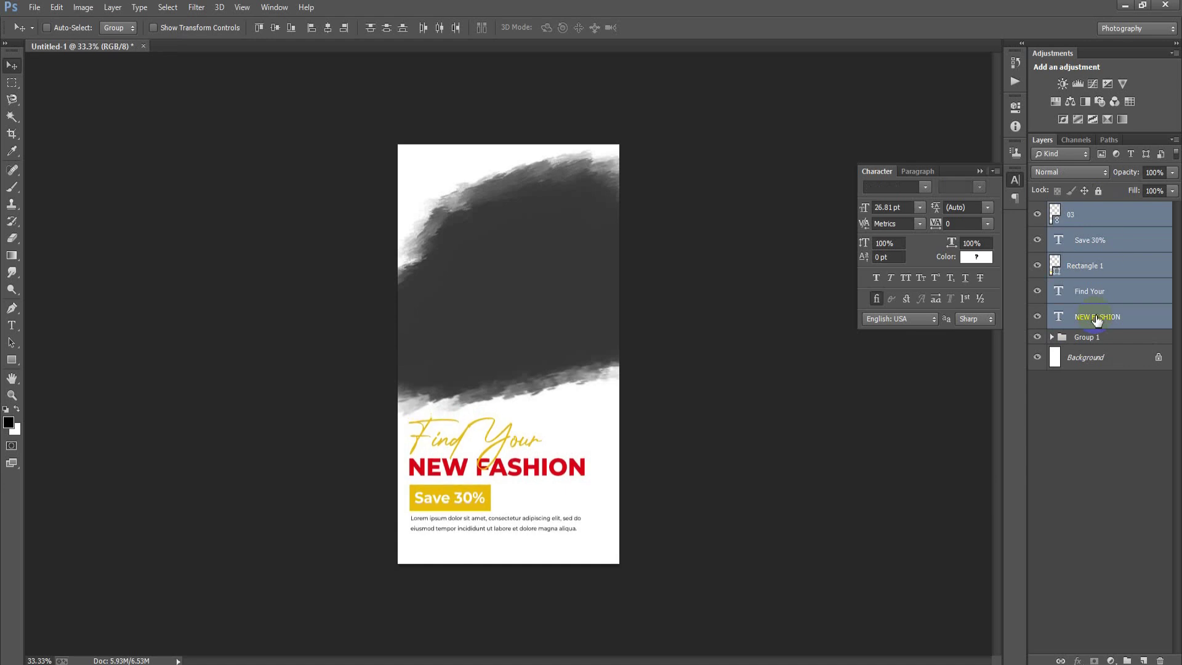
{"action": "left_click", "coordinate": [1080, 219]}
{"action": "left_click", "coordinate": [1150, 659]}
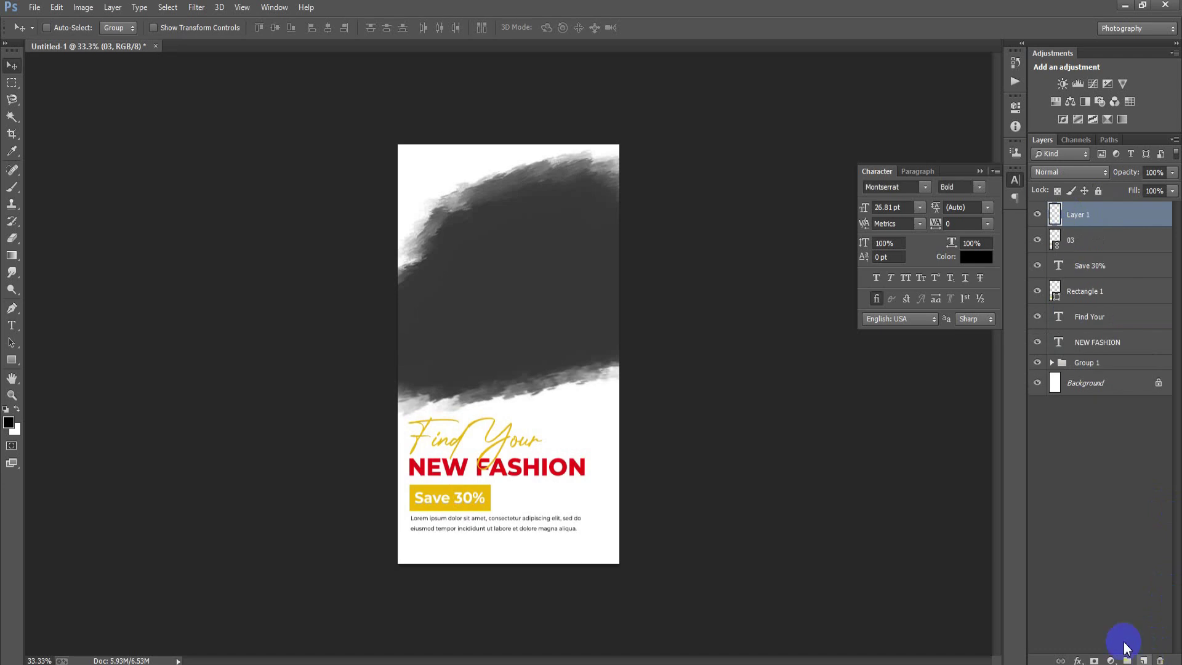
Step: Draw a wide bar near the bottom with corner radius 30
{"action": "left_click", "coordinate": [9, 363]}
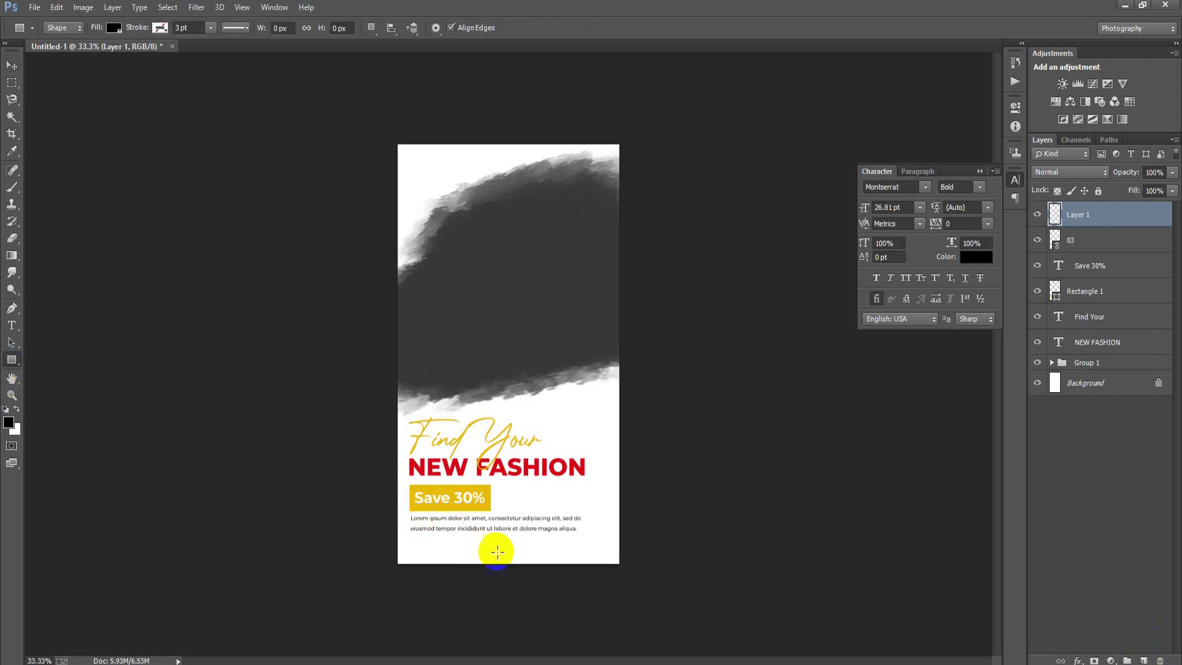
{"action": "left_click_drag", "start_coordinate": [473, 549], "coordinate": [530, 561]}
{"action": "left_click", "coordinate": [830, 235]}
{"action": "type", "text": "30"}
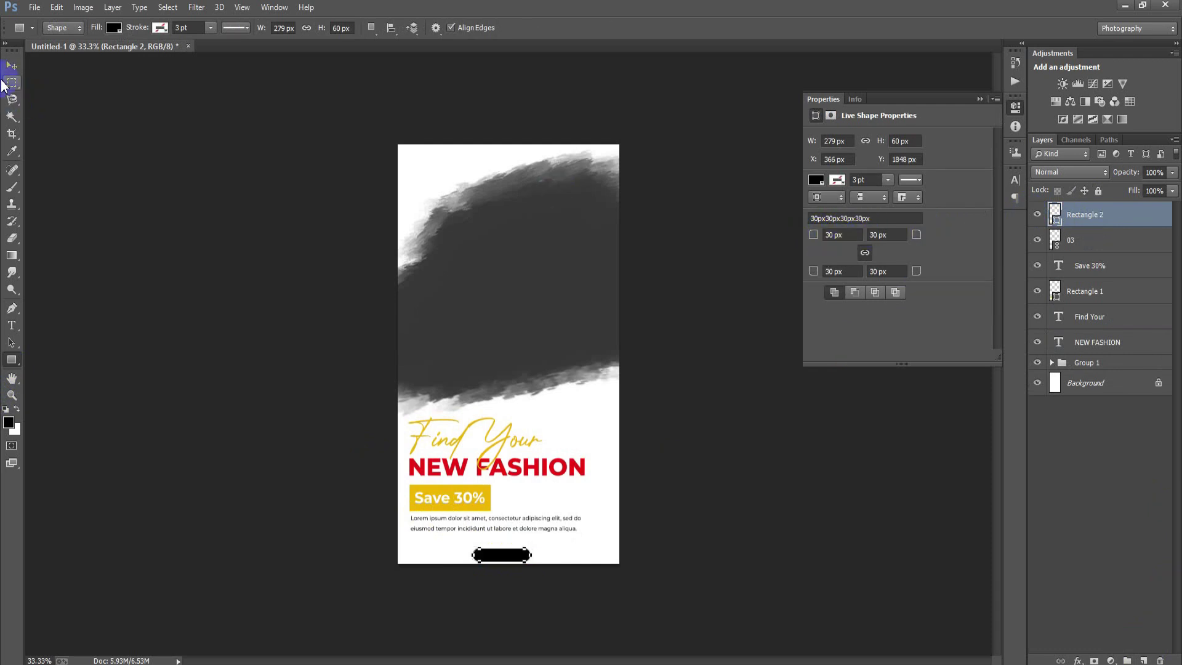
{"action": "left_click", "coordinate": [8, 65]}
Step: Fill the rounded bar with yellow sampled from the Save 30% box
{"action": "double_click", "coordinate": [1045, 215]}
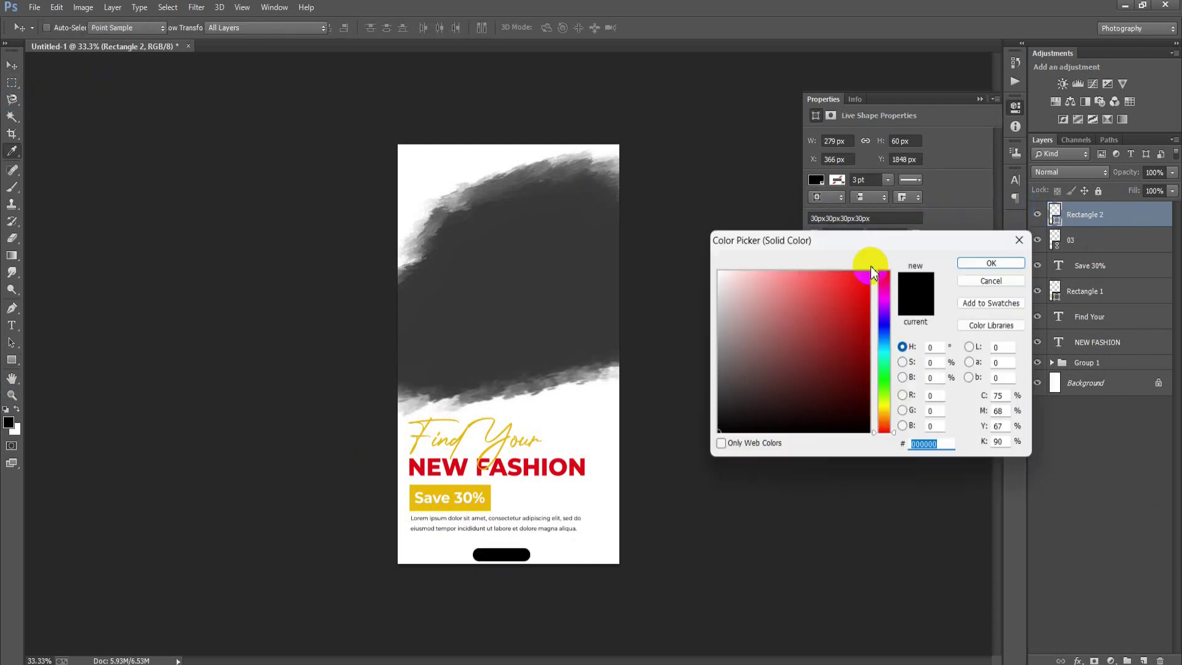
{"action": "left_click", "coordinate": [451, 492]}
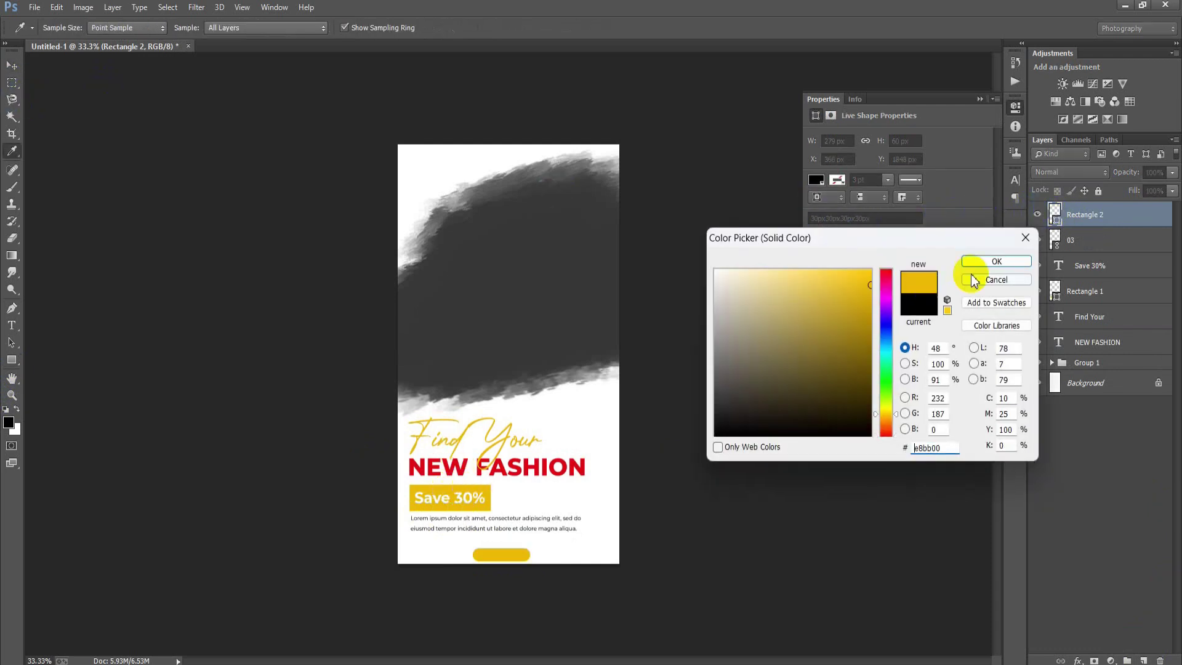
{"action": "left_click", "coordinate": [987, 263]}
{"action": "left_click", "coordinate": [1110, 388], "text": "ctrl"}
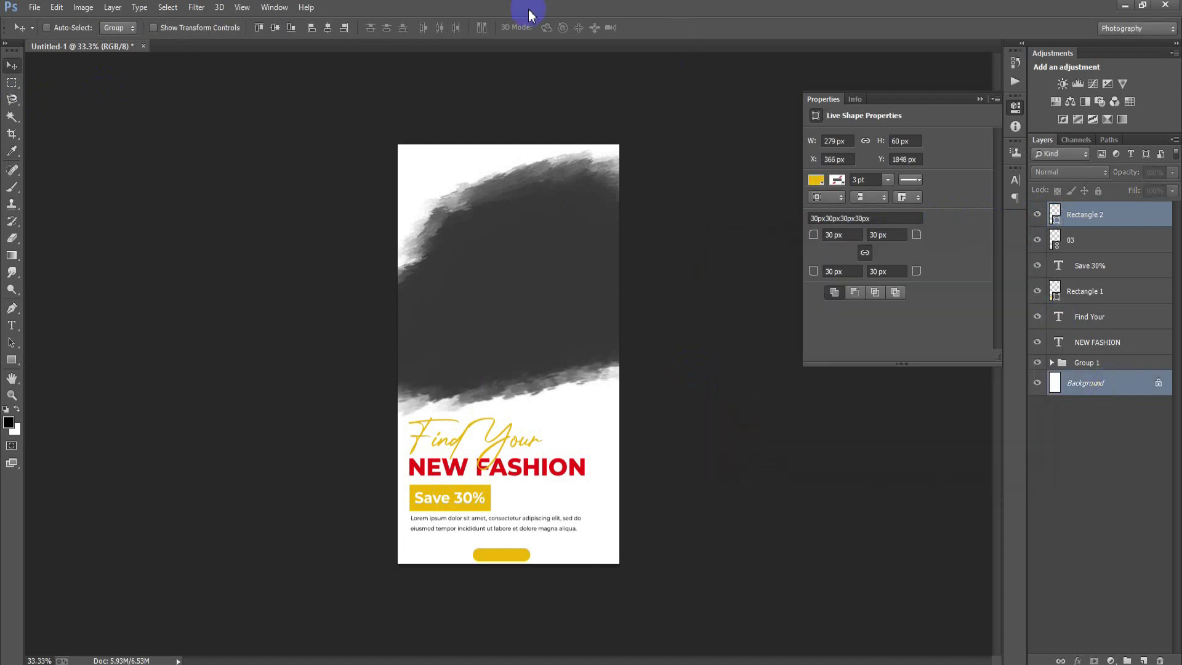
{"action": "left_click", "coordinate": [979, 98]}
{"action": "key", "text": "Up"}
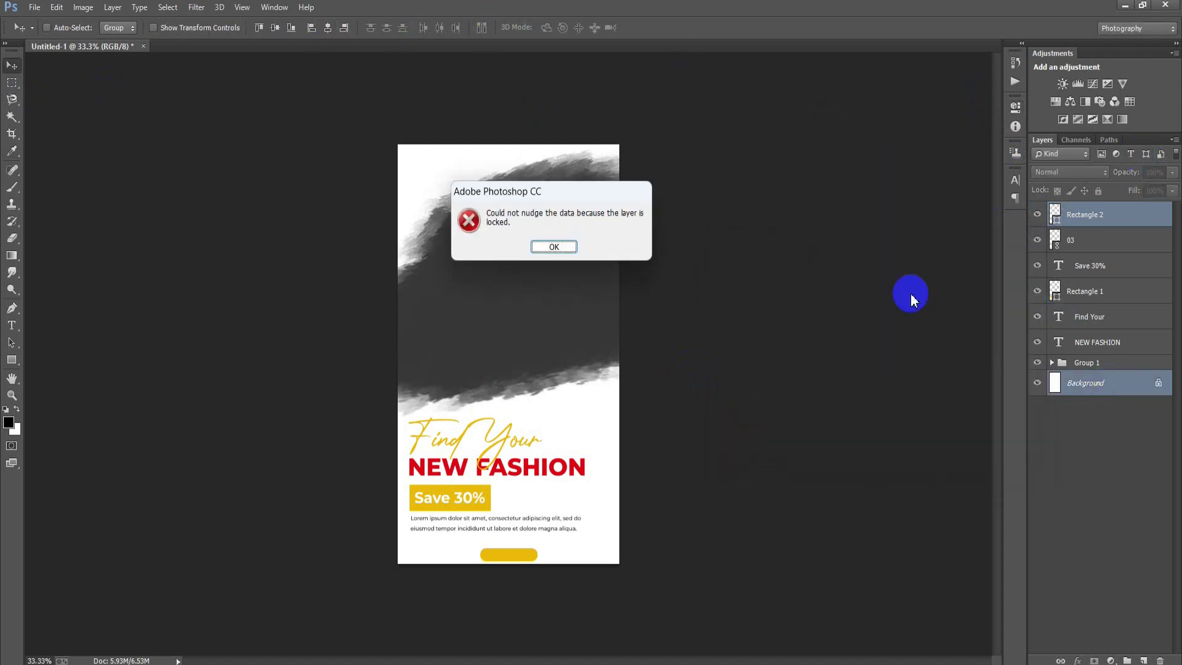
{"action": "left_click", "coordinate": [554, 246]}
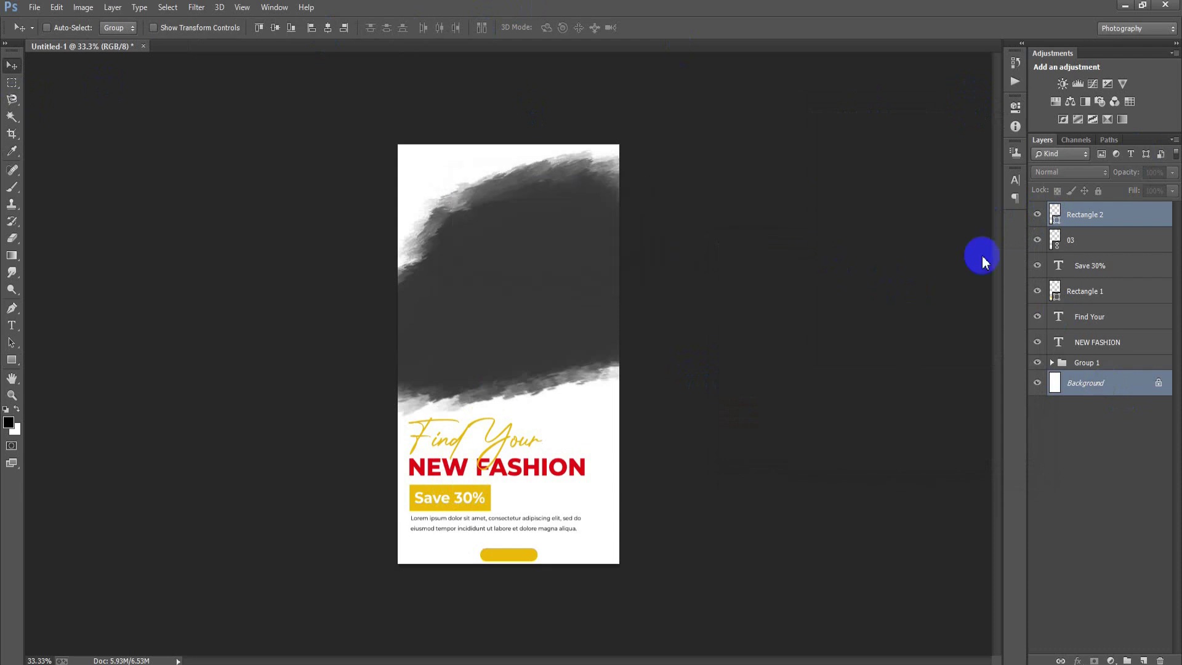
{"action": "left_click", "coordinate": [1099, 220]}
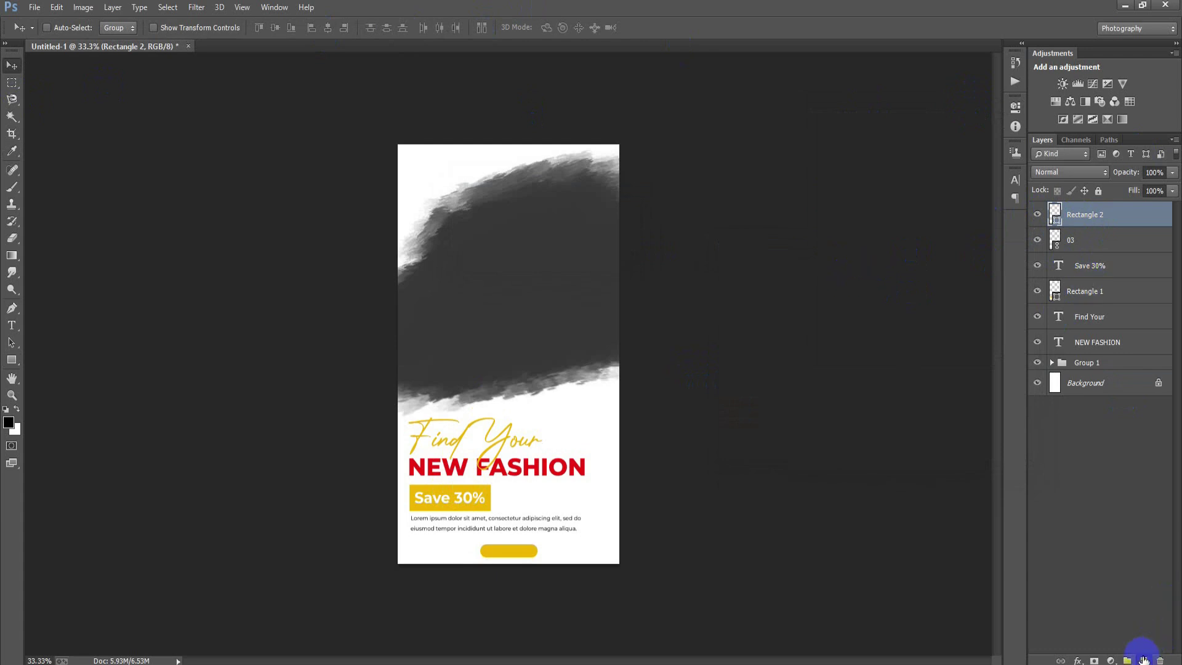
{"action": "left_click", "coordinate": [1143, 660]}
{"action": "left_click", "coordinate": [11, 325]}
Step: Type 'SHOP NOW', reduce its size, and colour it white (ffffff)
{"action": "left_click", "coordinate": [626, 362]}
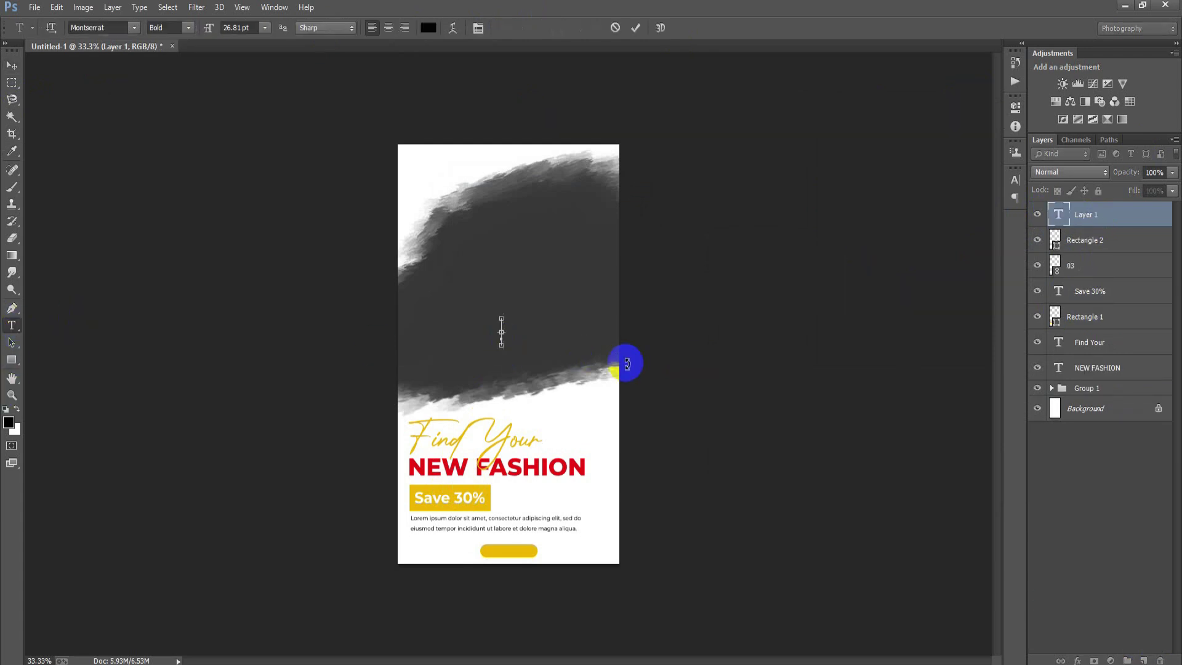
{"action": "type", "text": "SHOP NOW"}
{"action": "left_click", "coordinate": [11, 65]}
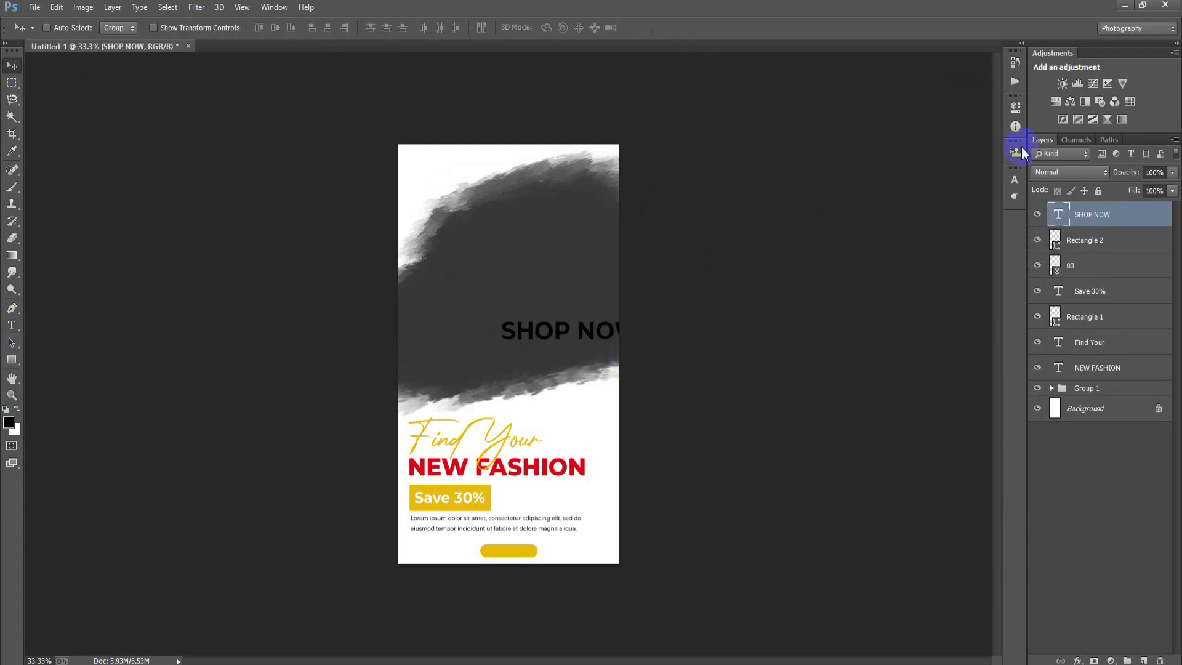
{"action": "left_click", "coordinate": [1015, 180]}
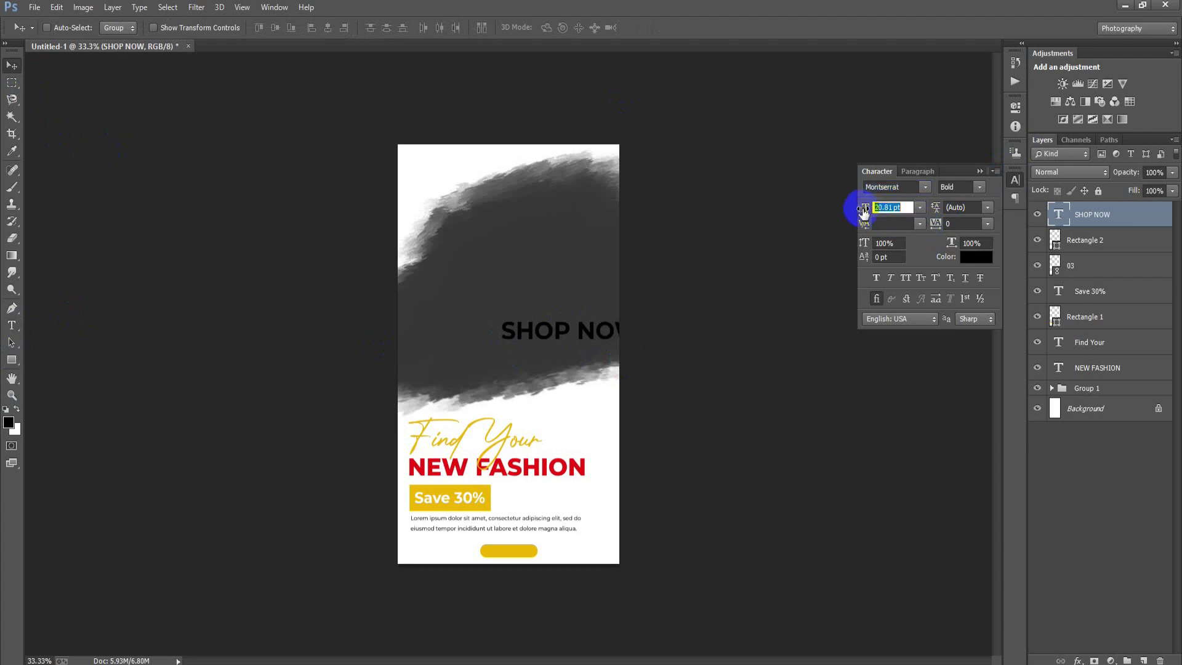
{"action": "left_click", "coordinate": [968, 245]}
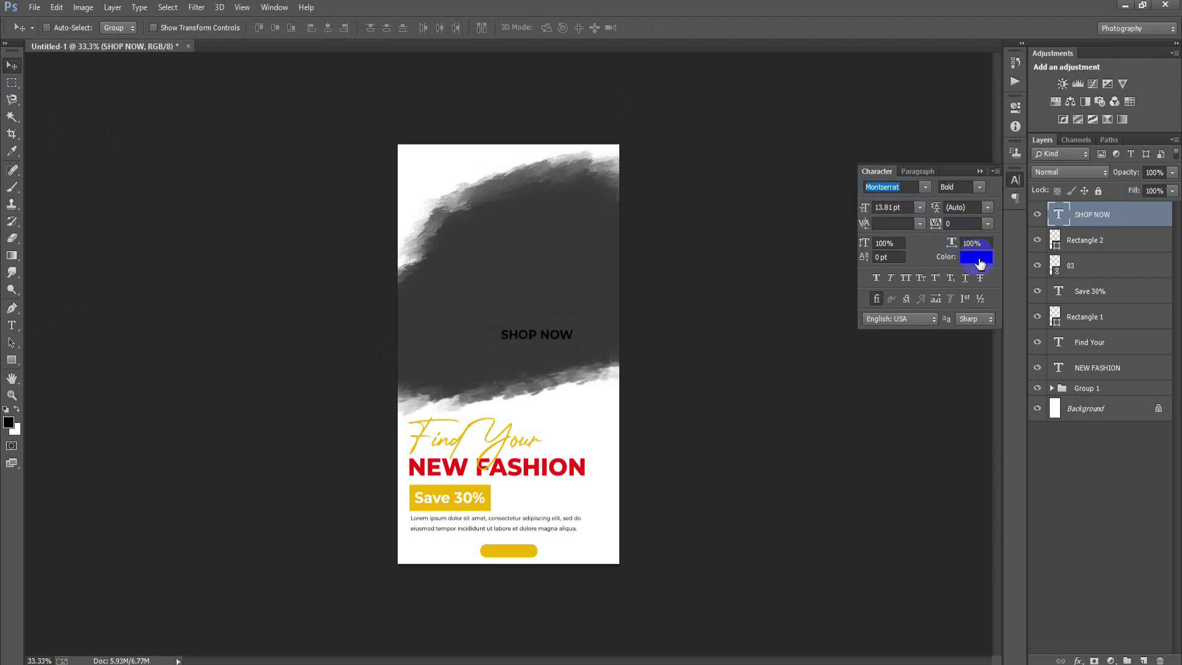
{"action": "left_click", "coordinate": [979, 263]}
{"action": "type", "text": "ffffff"}
{"action": "left_click", "coordinate": [968, 262]}
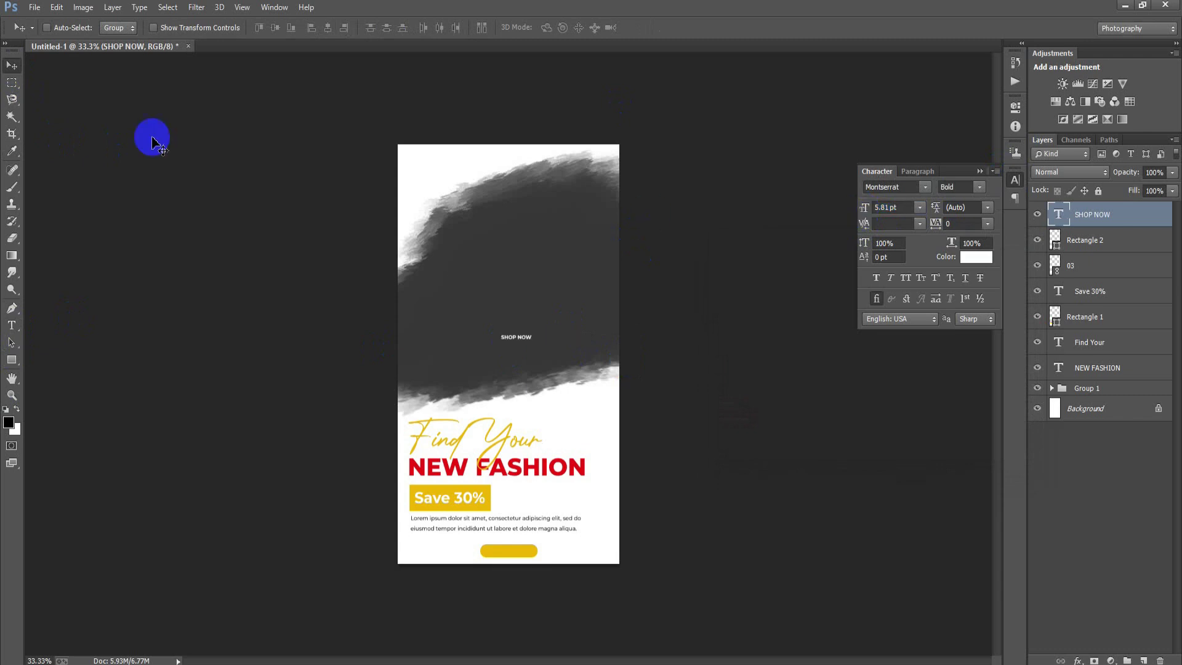
Step: Move SHOP NOW onto the yellow button and centre it against the background
{"action": "left_click_drag", "start_coordinate": [524, 357], "coordinate": [517, 560]}
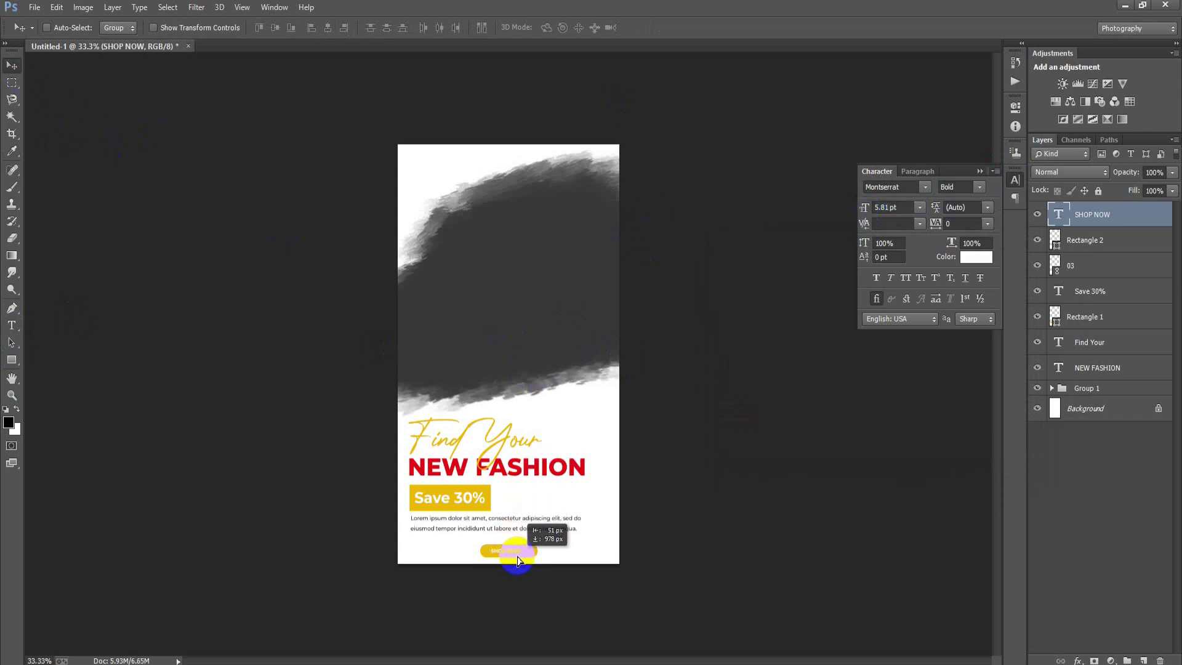
{"action": "left_click", "coordinate": [1093, 408], "text": "ctrl"}
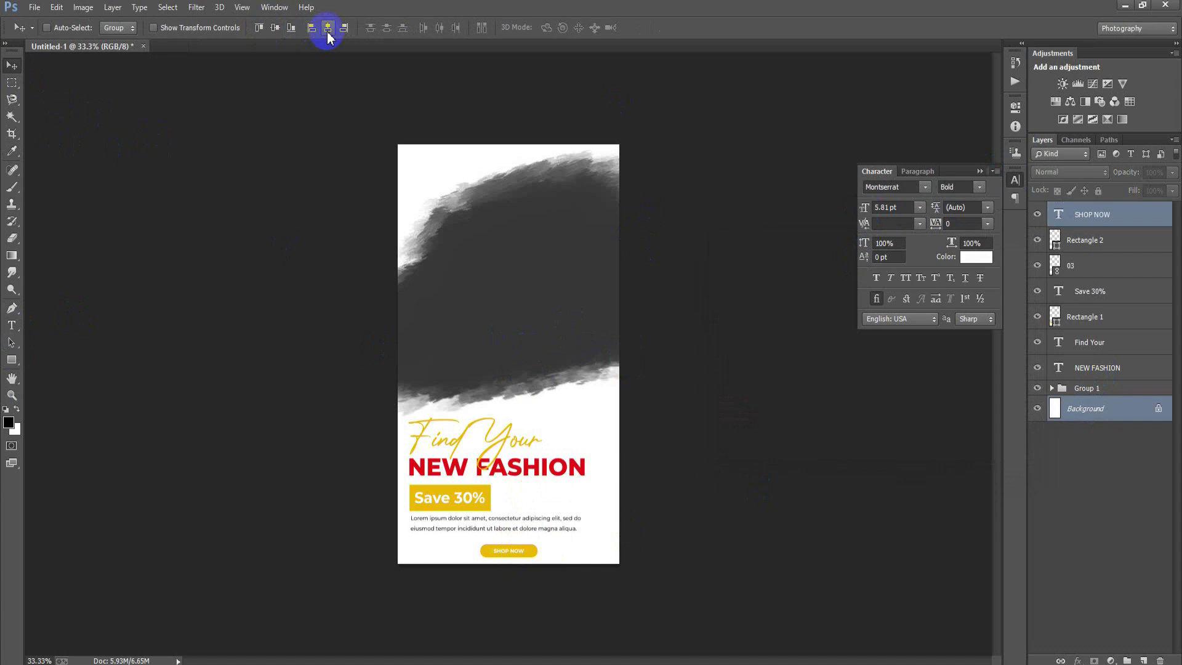
{"action": "left_click", "coordinate": [883, 210]}
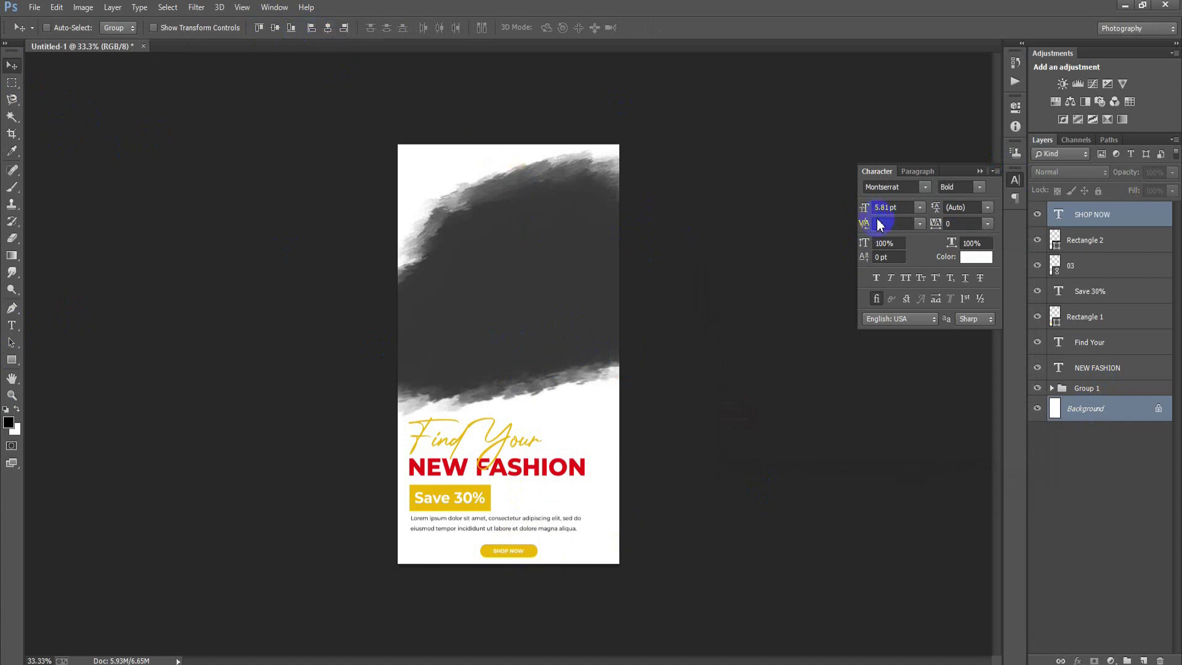
{"action": "left_click", "coordinate": [975, 175]}
{"action": "left_click", "coordinate": [1085, 211]}
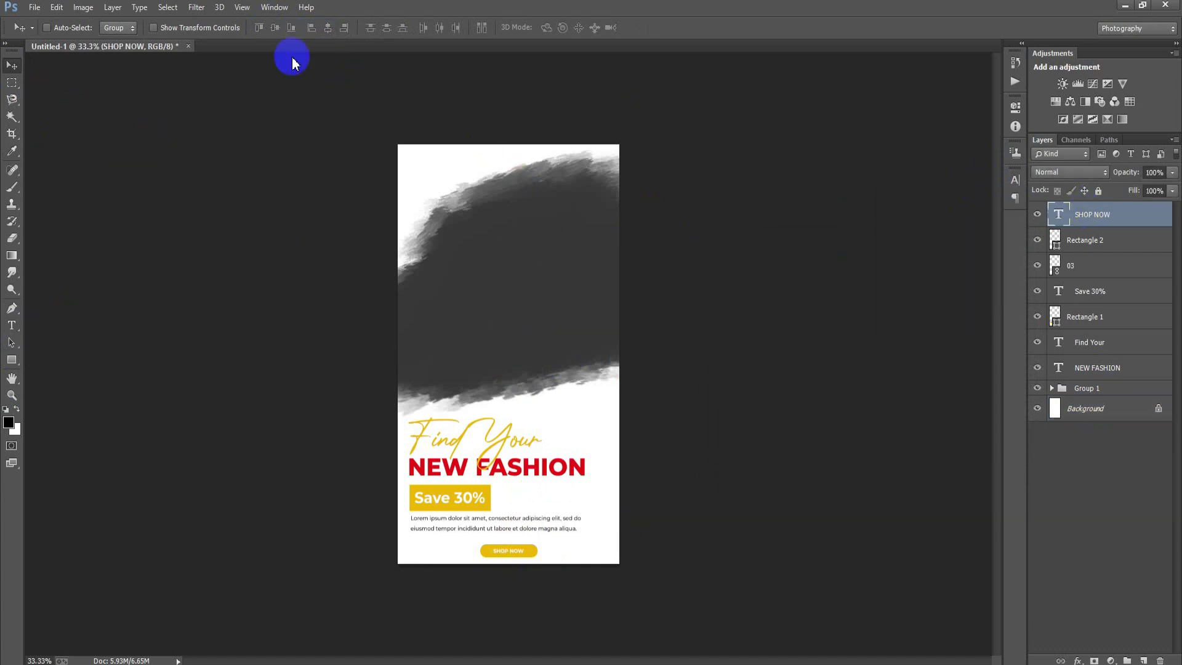
{"action": "left_click", "coordinate": [35, 7]}
{"action": "left_click", "coordinate": [98, 259]}
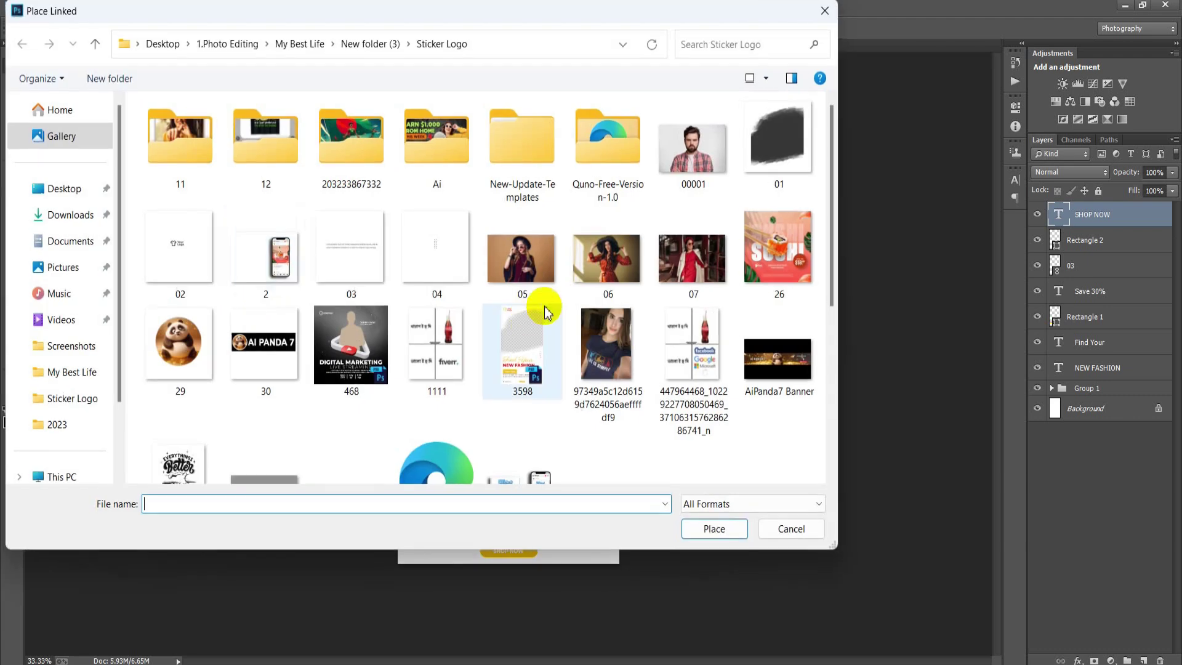
Step: Place the Your Logo graphic, scaled down slightly, in the poster's top-left corner
{"action": "double_click", "coordinate": [190, 275]}
{"action": "left_click_drag", "start_coordinate": [493, 329], "coordinate": [419, 151]}
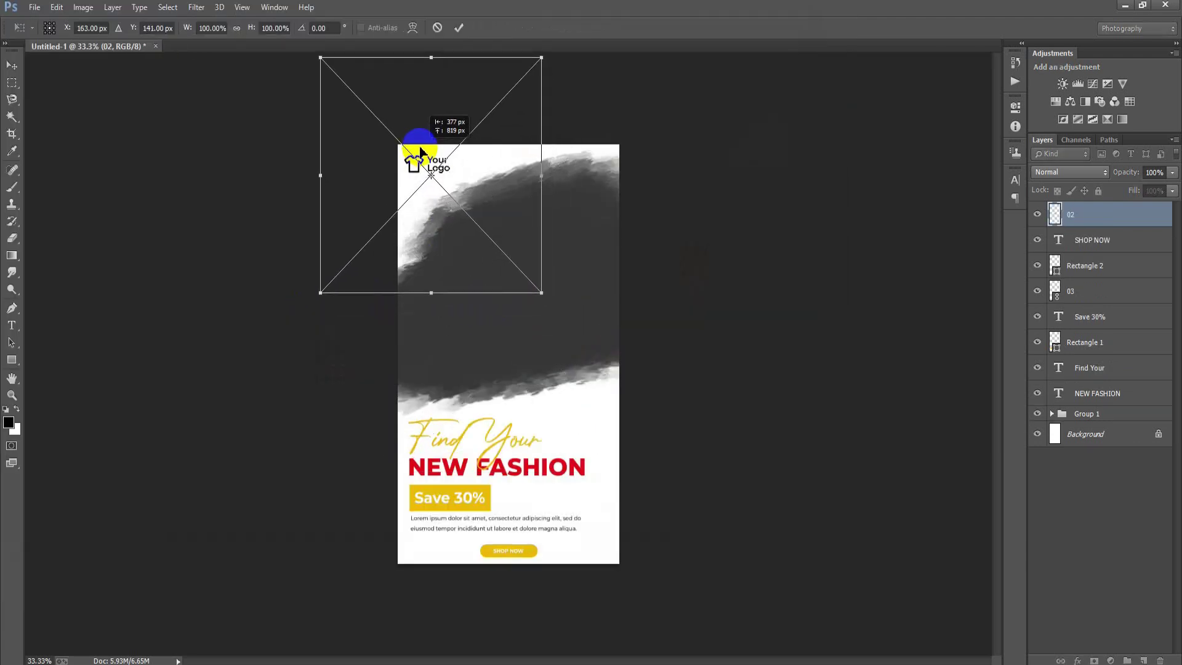
{"action": "left_click_drag", "start_coordinate": [419, 151], "coordinate": [425, 150]}
{"action": "left_click_drag", "start_coordinate": [546, 295], "coordinate": [540, 284]}
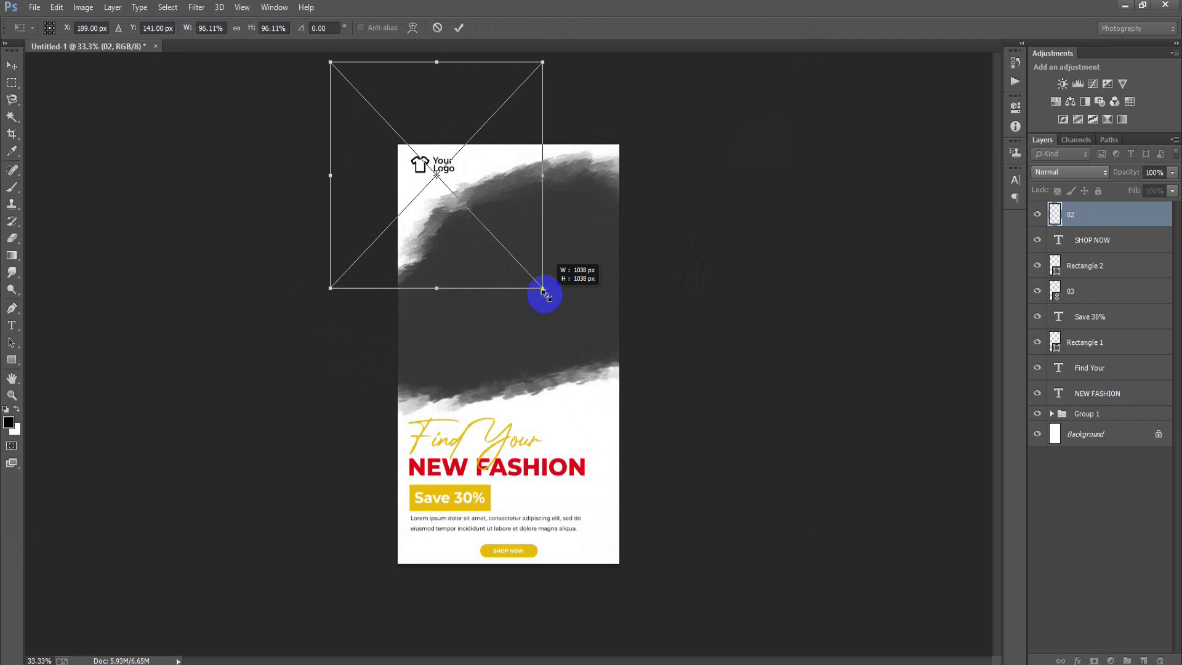
{"action": "key", "text": "Return"}
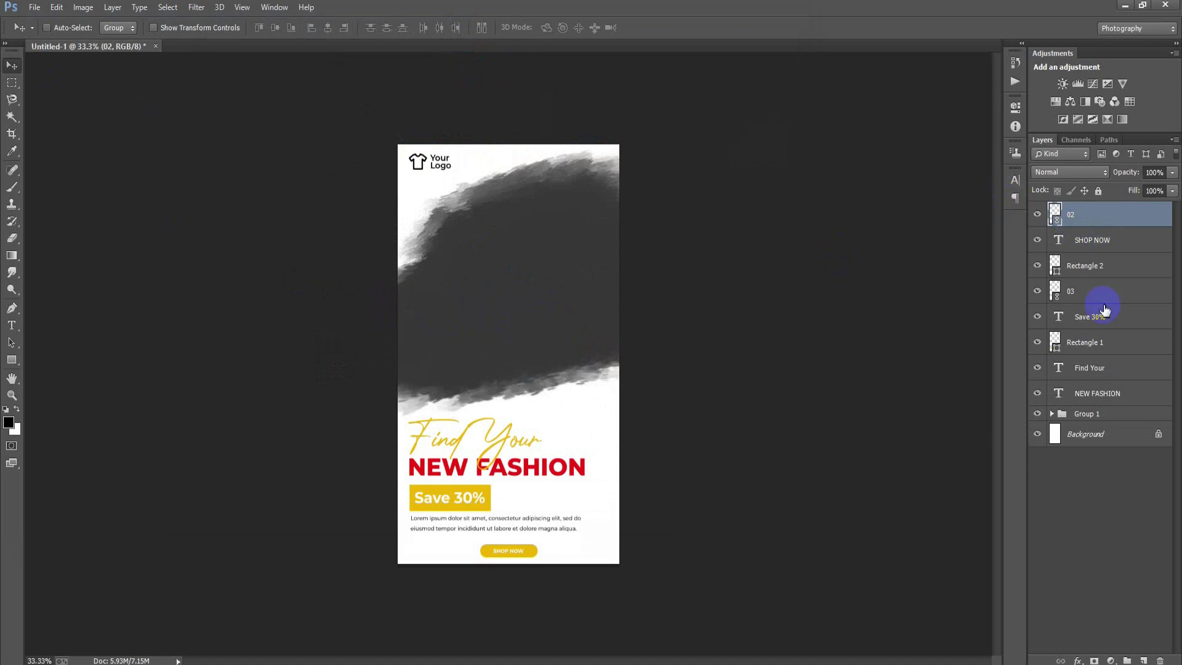
Step: Group layers 02 through NEW FASHION into a new group
{"action": "left_click", "coordinate": [1098, 388], "text": "shift"}
{"action": "key", "text": "ctrl+g"}
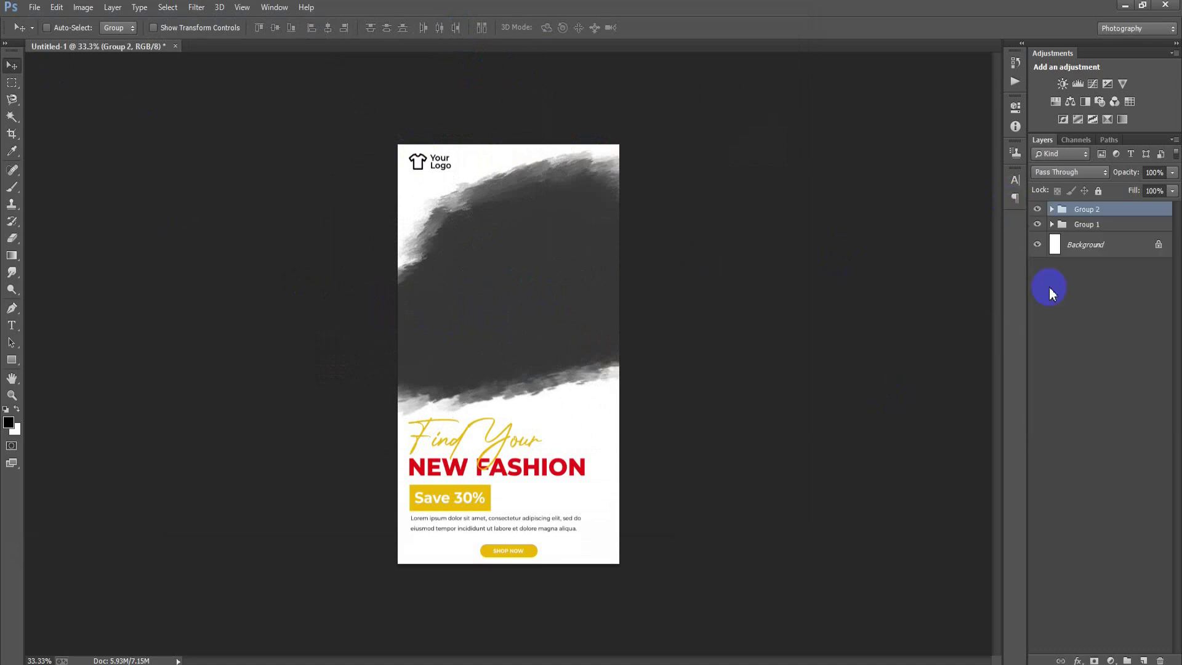
{"action": "left_click", "coordinate": [1052, 224]}
{"action": "left_click", "coordinate": [1091, 247]}
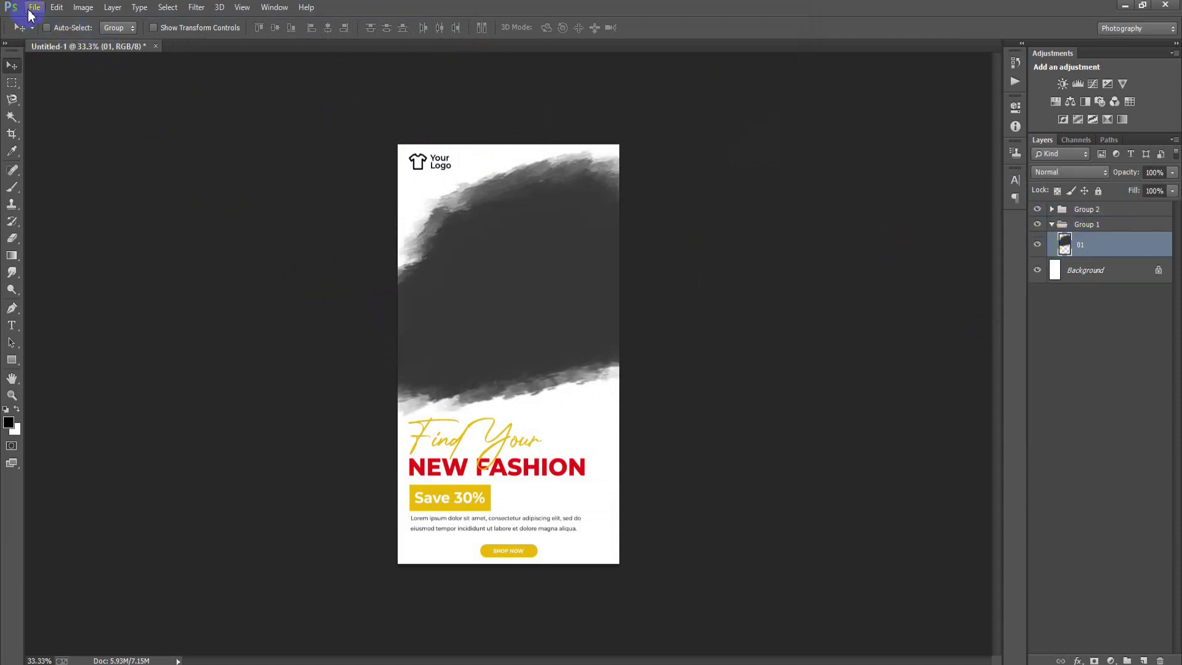
Step: Place linked model photo 05 and clip it into the brush stroke layer
{"action": "left_click", "coordinate": [32, 13]}
{"action": "left_click", "coordinate": [91, 258]}
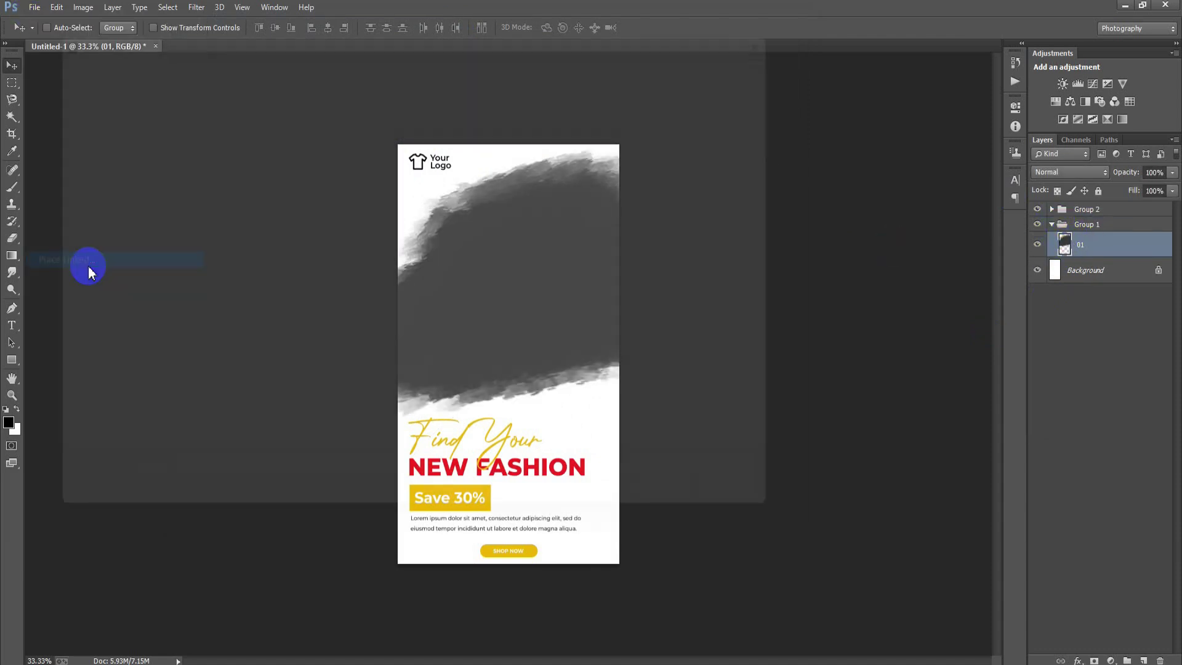
{"action": "left_click", "coordinate": [522, 259]}
{"action": "double_click", "coordinate": [535, 278]}
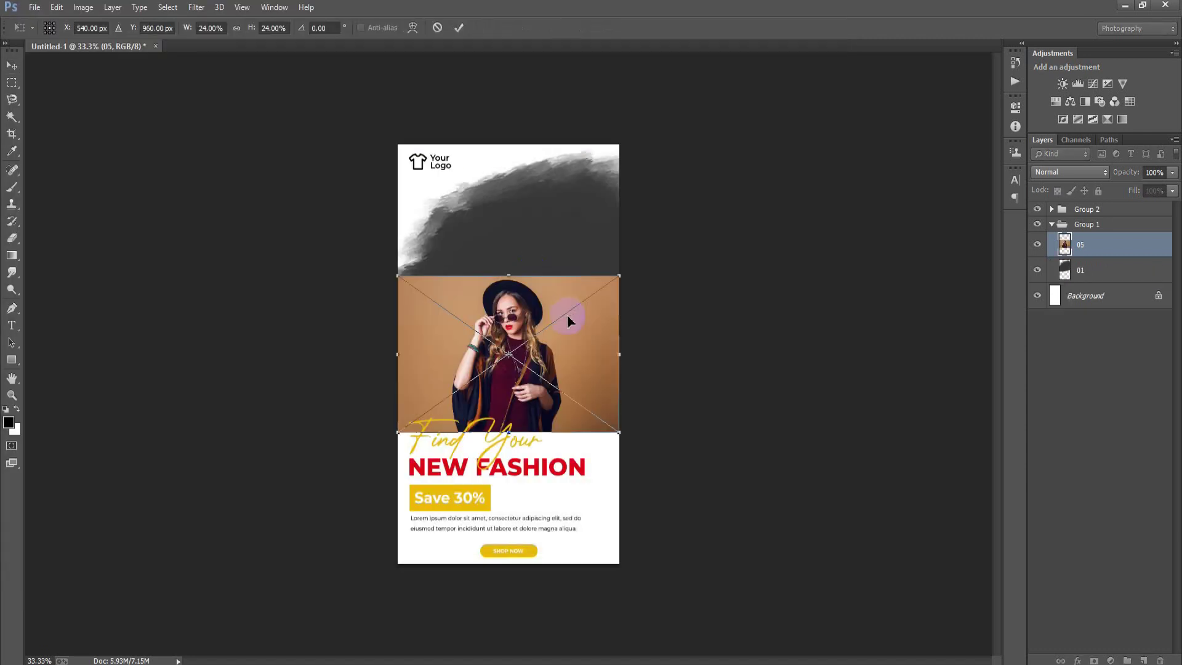
{"action": "left_click", "coordinate": [459, 27]}
{"action": "right_click", "coordinate": [1108, 246]}
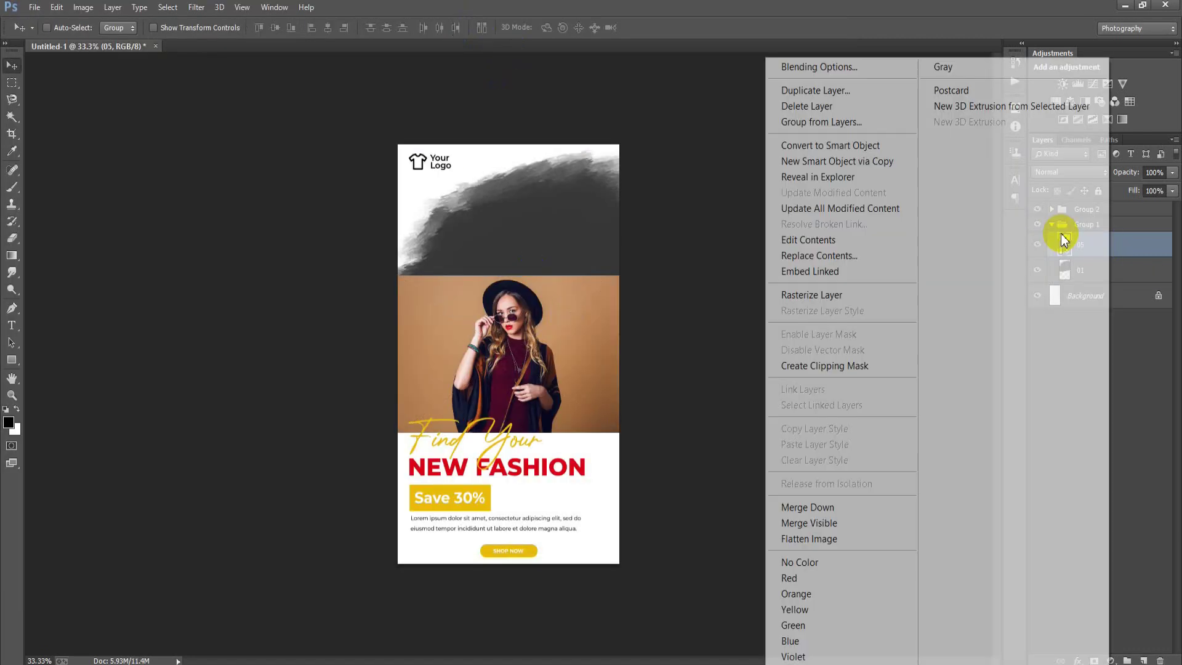
{"action": "left_click", "coordinate": [851, 370]}
Step: Enlarge photo 05 to about 43% and position it to fill the brush stroke
{"action": "left_click_drag", "start_coordinate": [529, 362], "coordinate": [538, 277]}
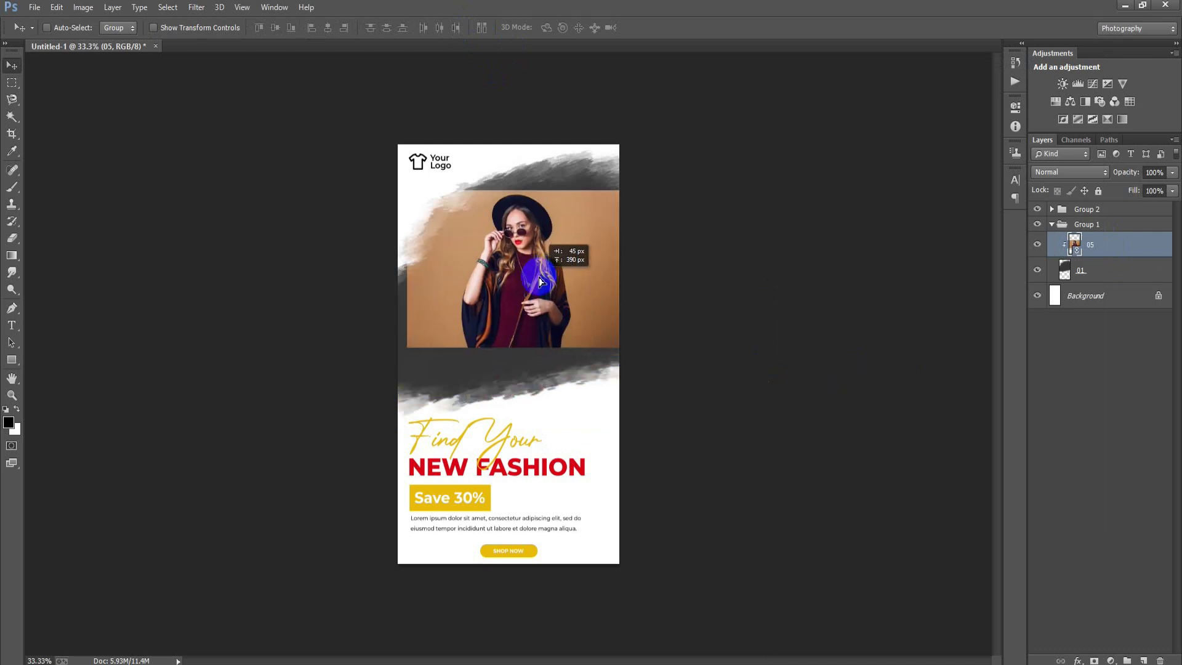
{"action": "key", "text": "ctrl+t"}
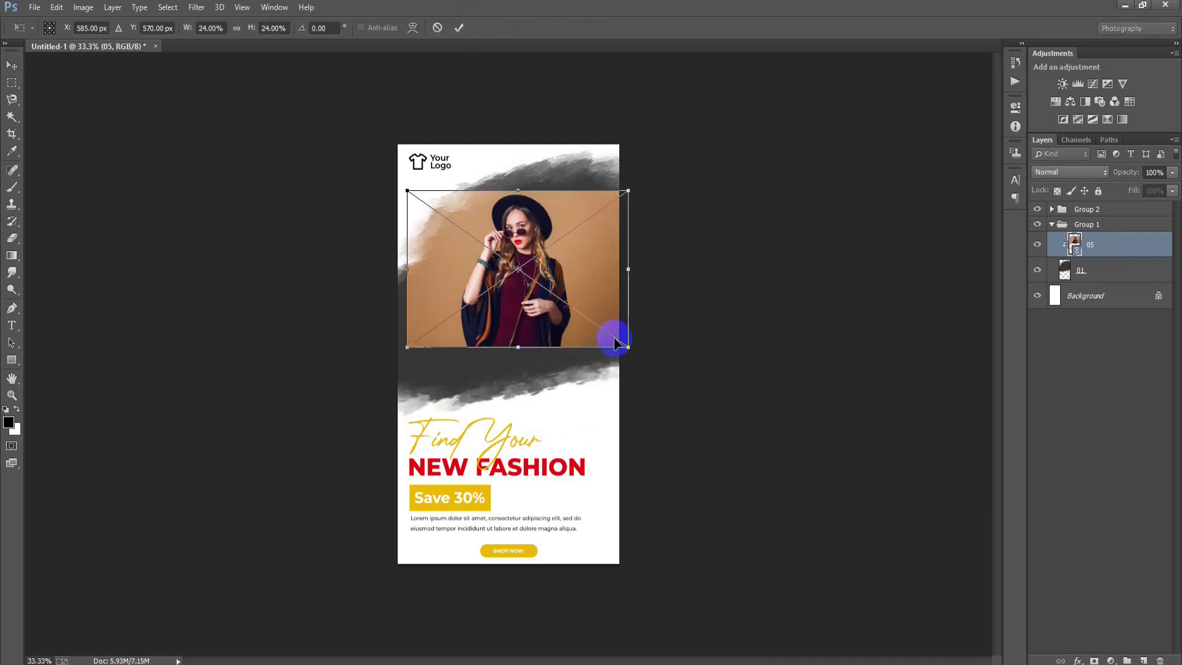
{"action": "left_click_drag", "start_coordinate": [629, 349], "coordinate": [718, 404]}
{"action": "left_click_drag", "start_coordinate": [623, 259], "coordinate": [621, 299]}
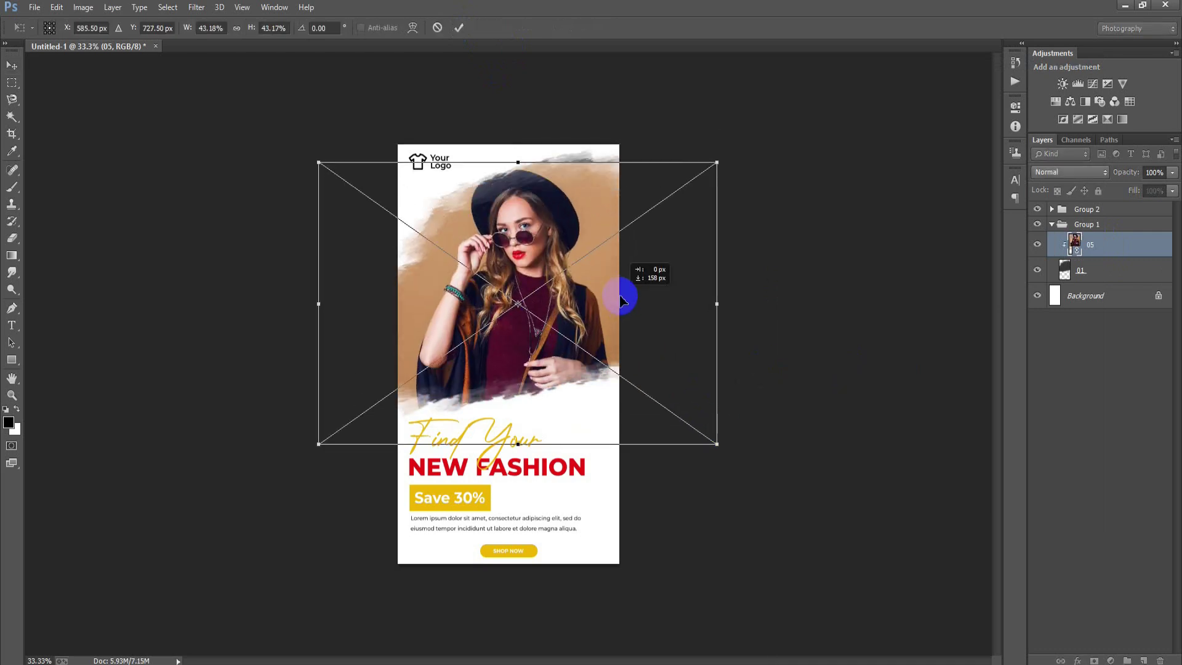
{"action": "left_click_drag", "start_coordinate": [718, 440], "coordinate": [729, 458]}
{"action": "mouse_move", "coordinate": [640, 327]}
{"action": "left_mouse_down"}
{"action": "mouse_move", "coordinate": [645, 338]}
{"action": "mouse_move", "coordinate": [644, 327]}
{"action": "left_mouse_up"}
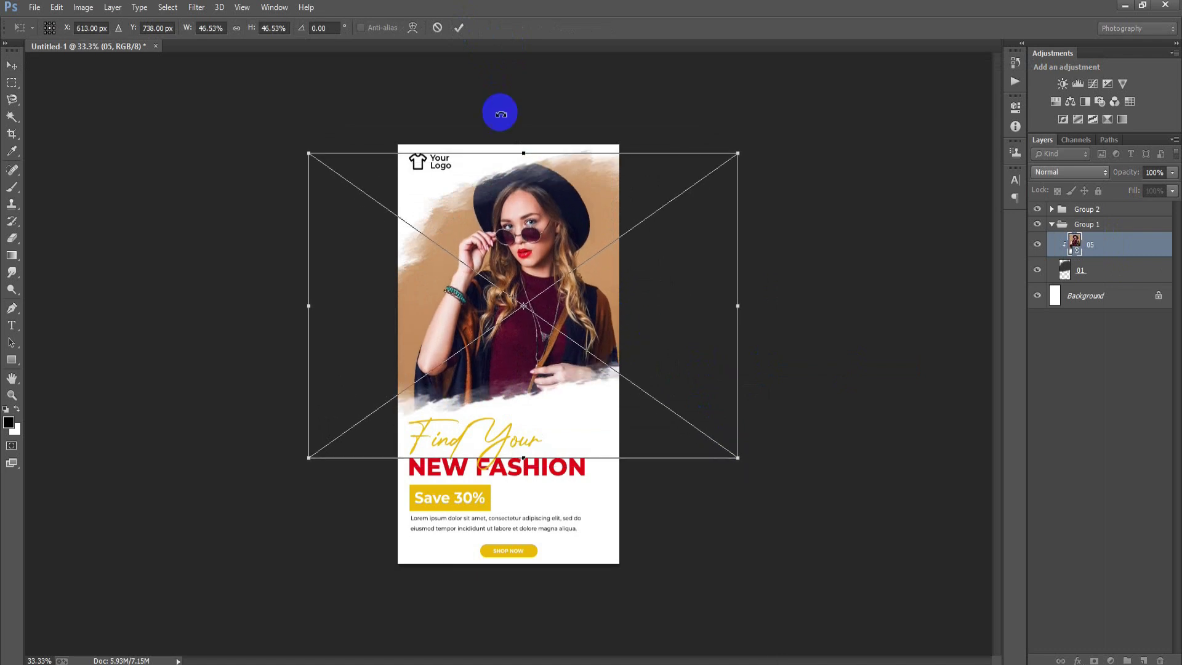
{"action": "left_click", "coordinate": [458, 28]}
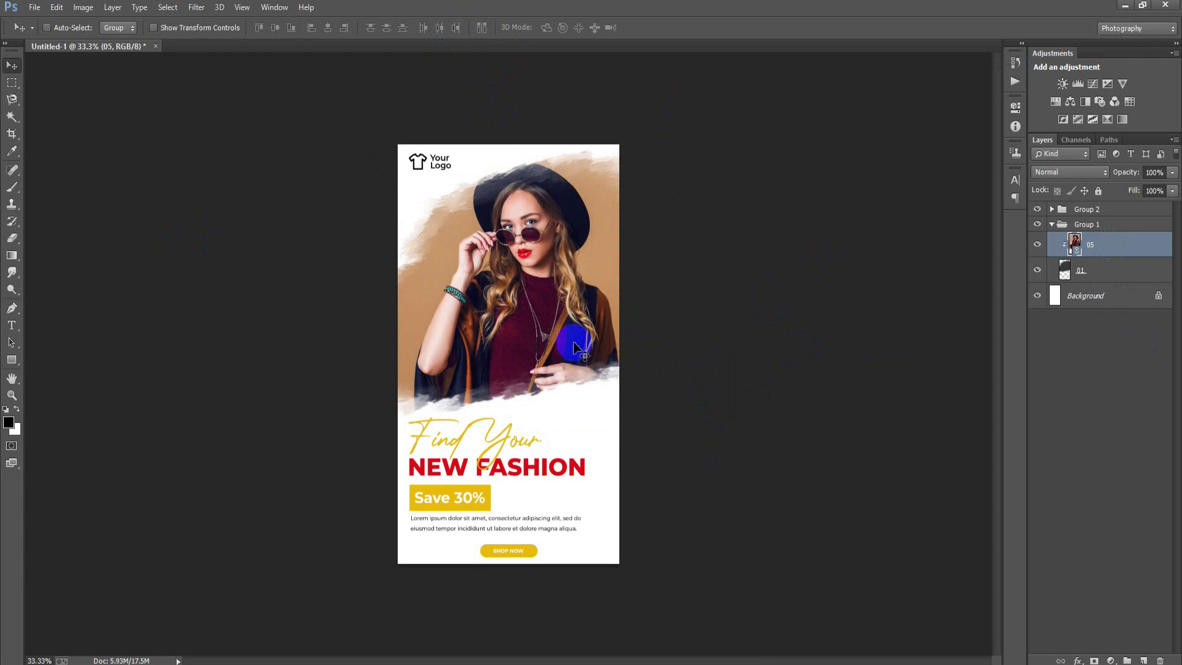
{"action": "left_click", "coordinate": [34, 8]}
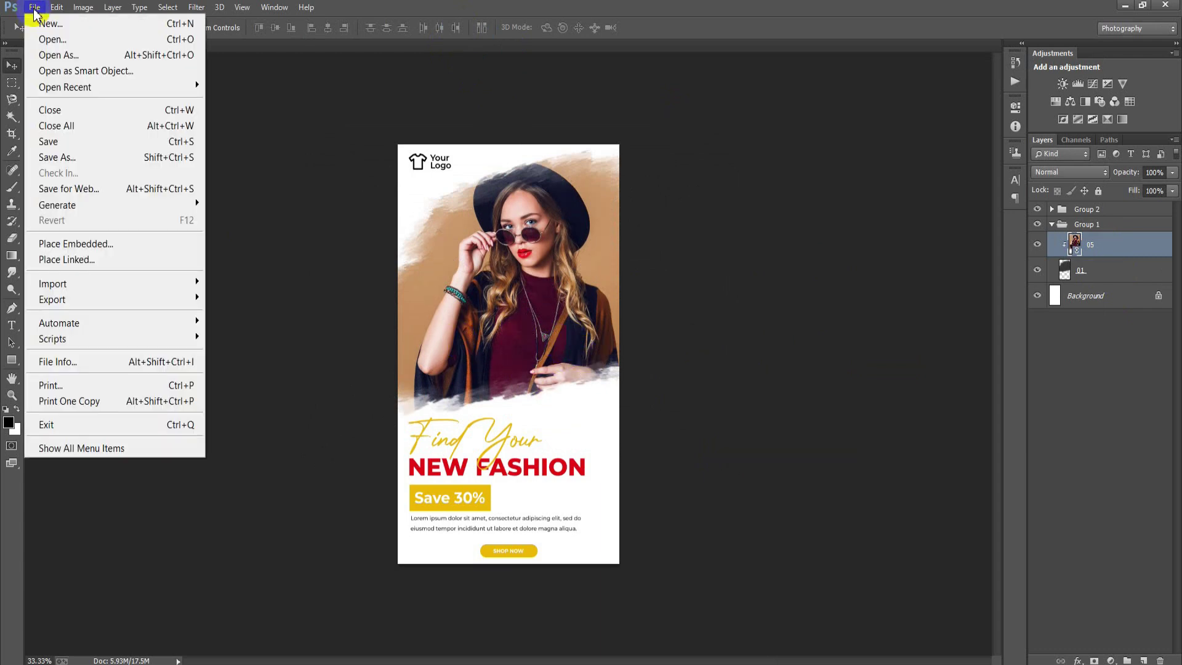
Step: Place linked dots graphic 04 beside the Find Your heading, then collapse Group 1
{"action": "left_click", "coordinate": [62, 259]}
{"action": "left_click", "coordinate": [436, 252]}
{"action": "left_click", "coordinate": [691, 530]}
{"action": "left_click_drag", "start_coordinate": [540, 373], "coordinate": [627, 436]}
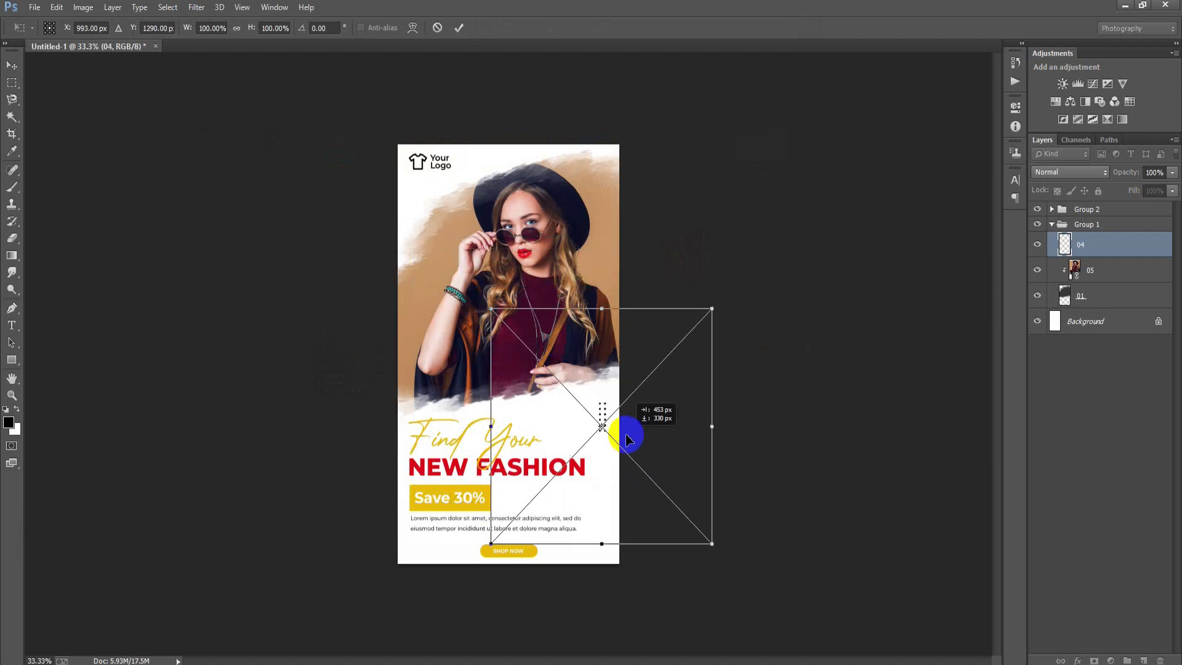
{"action": "left_click", "coordinate": [458, 28]}
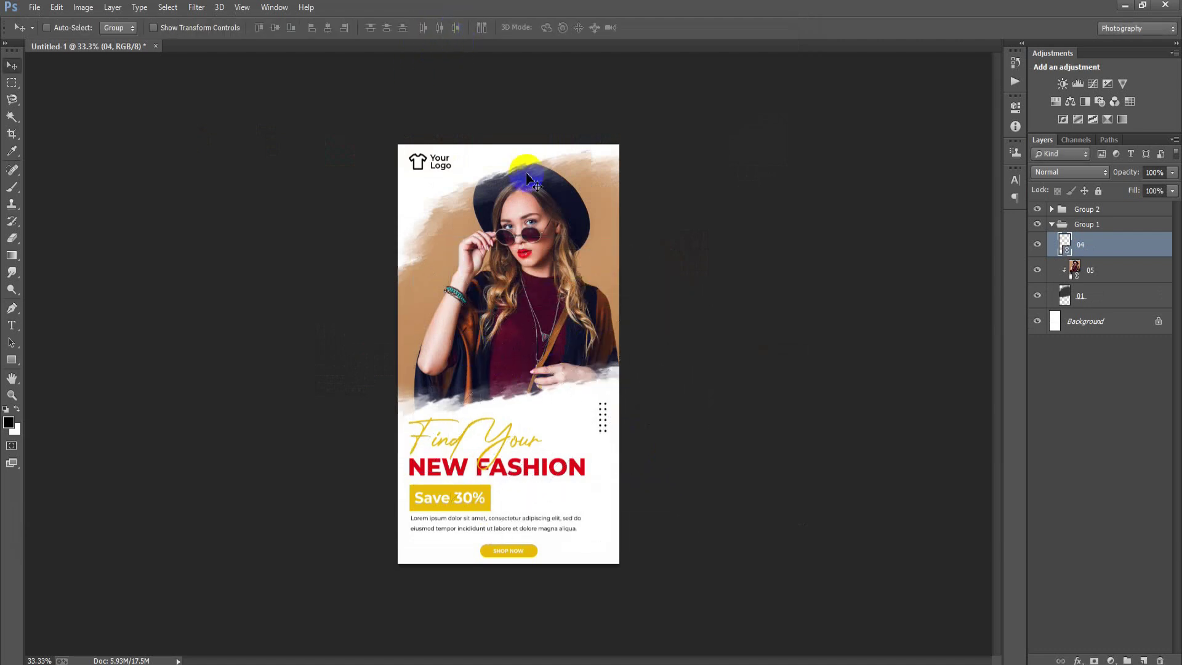
{"action": "left_click", "coordinate": [1052, 224]}
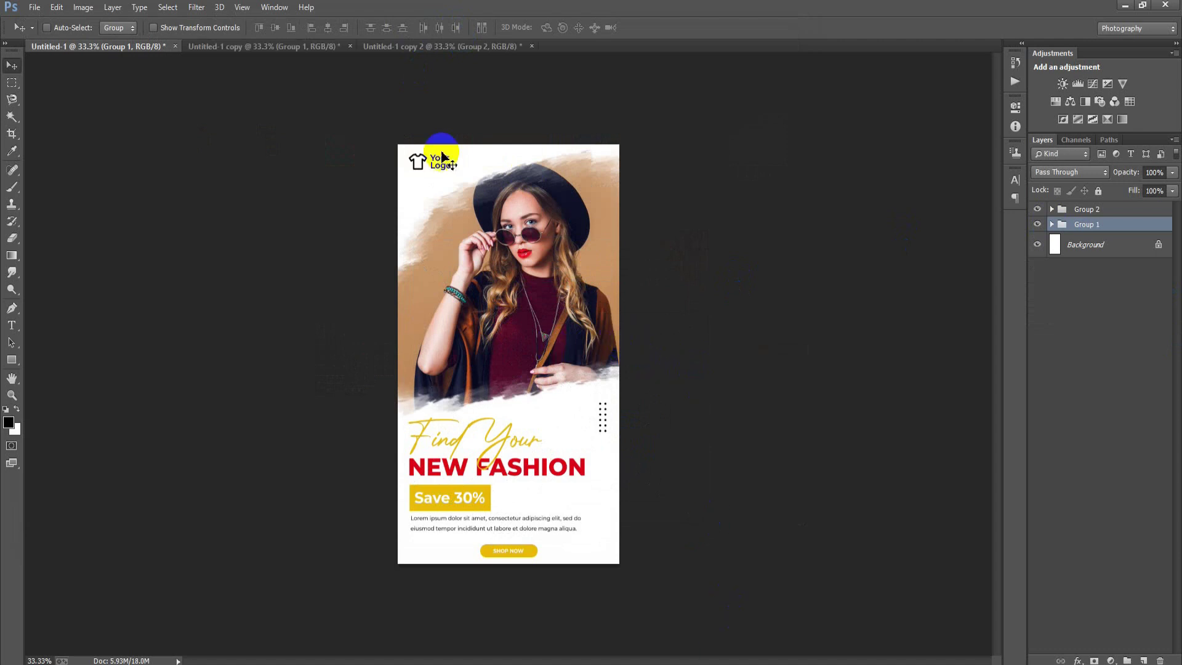
Step: Compare the Untitled-1 copy and copy 2 photo variants, then return to Untitled-1
{"action": "left_click", "coordinate": [267, 47]}
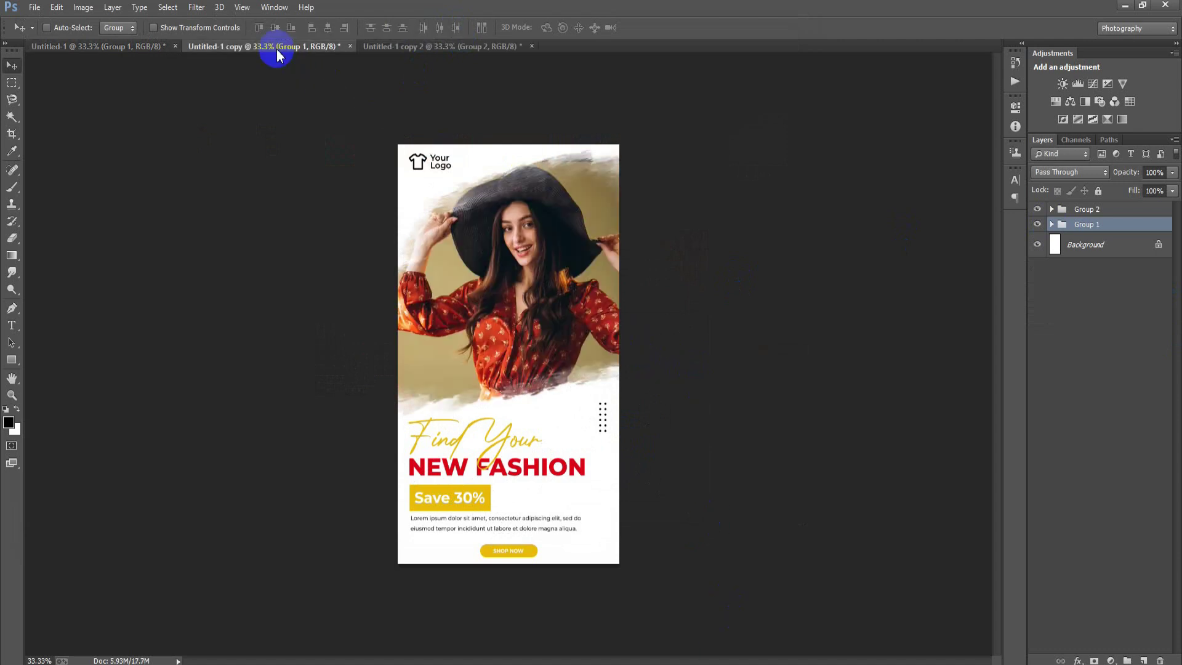
{"action": "left_click", "coordinate": [433, 48]}
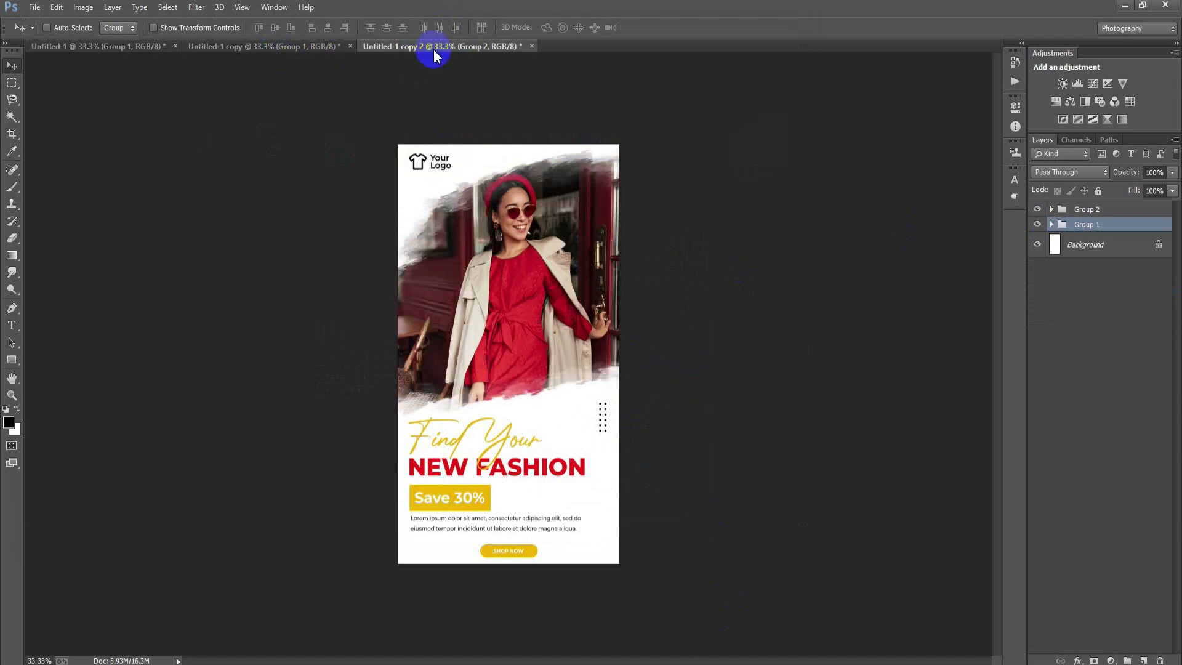
{"action": "left_click", "coordinate": [303, 48]}
{"action": "left_click", "coordinate": [121, 51]}
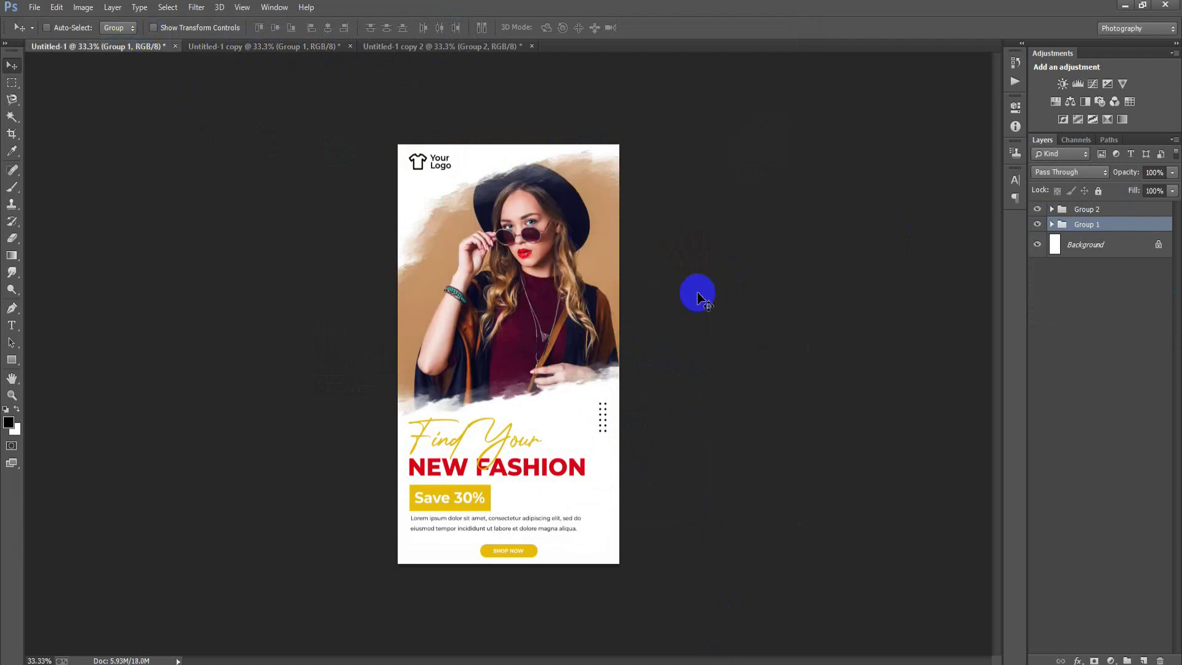